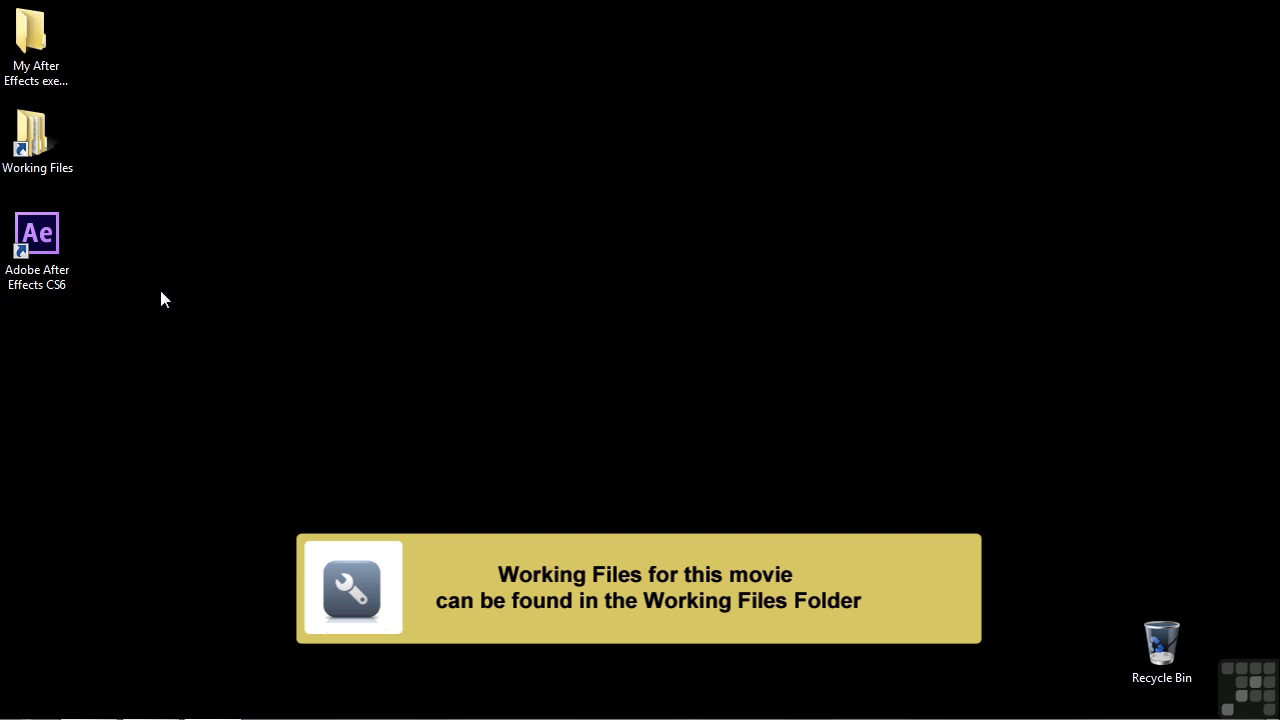
# Step: Open the project 0202-walk-through.aep from the After Effects projects folder in Working Files
pyautogui.doubleClick(30, 143)
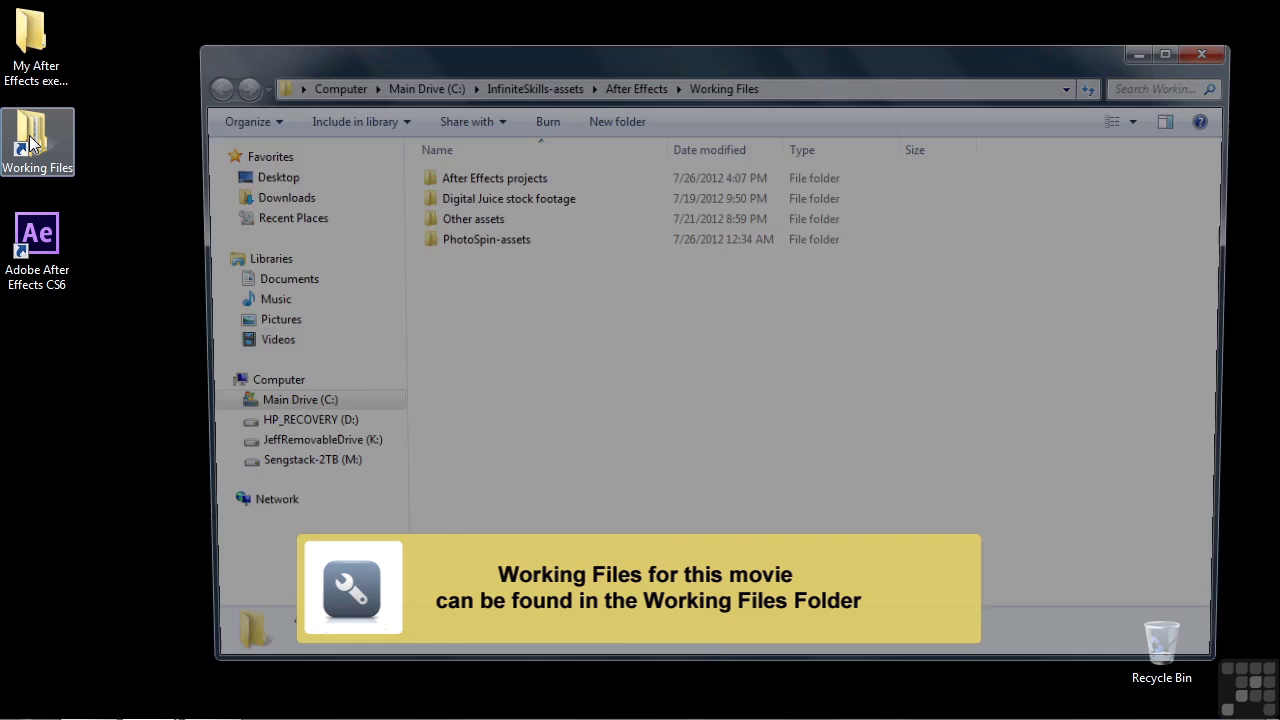
pyautogui.doubleClick(448, 184)
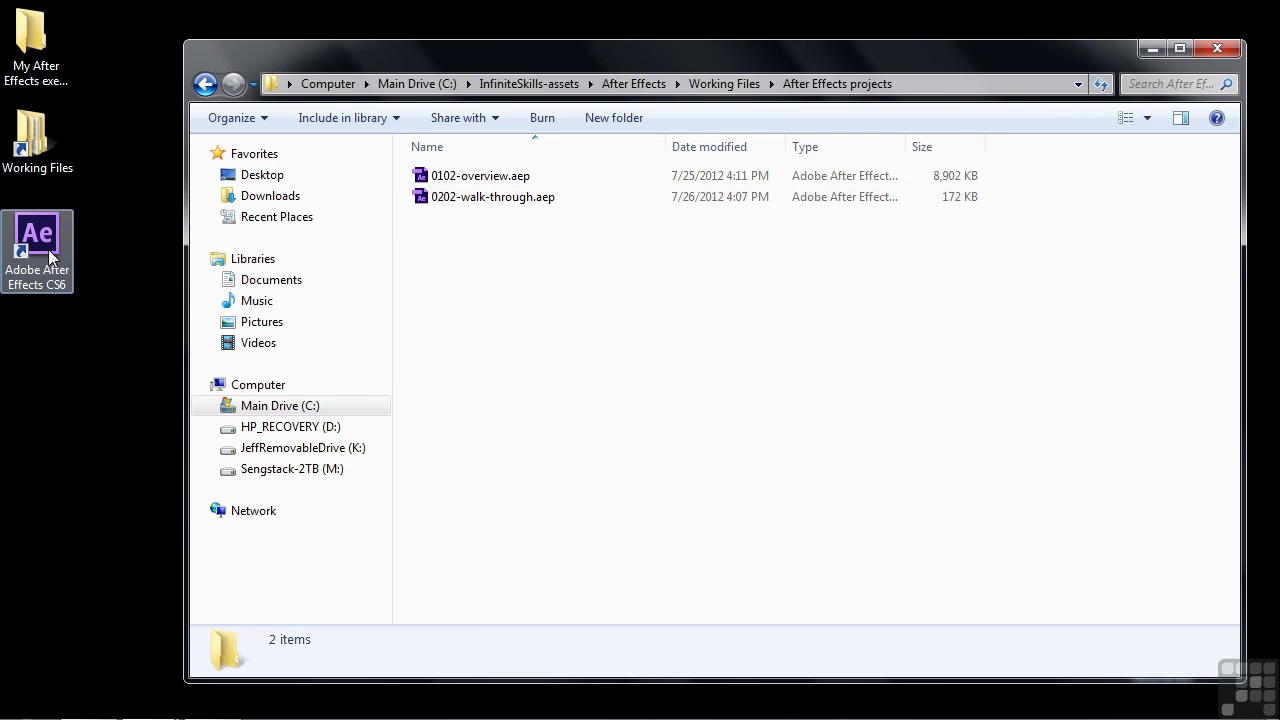
pyautogui.doubleClick(419, 197)
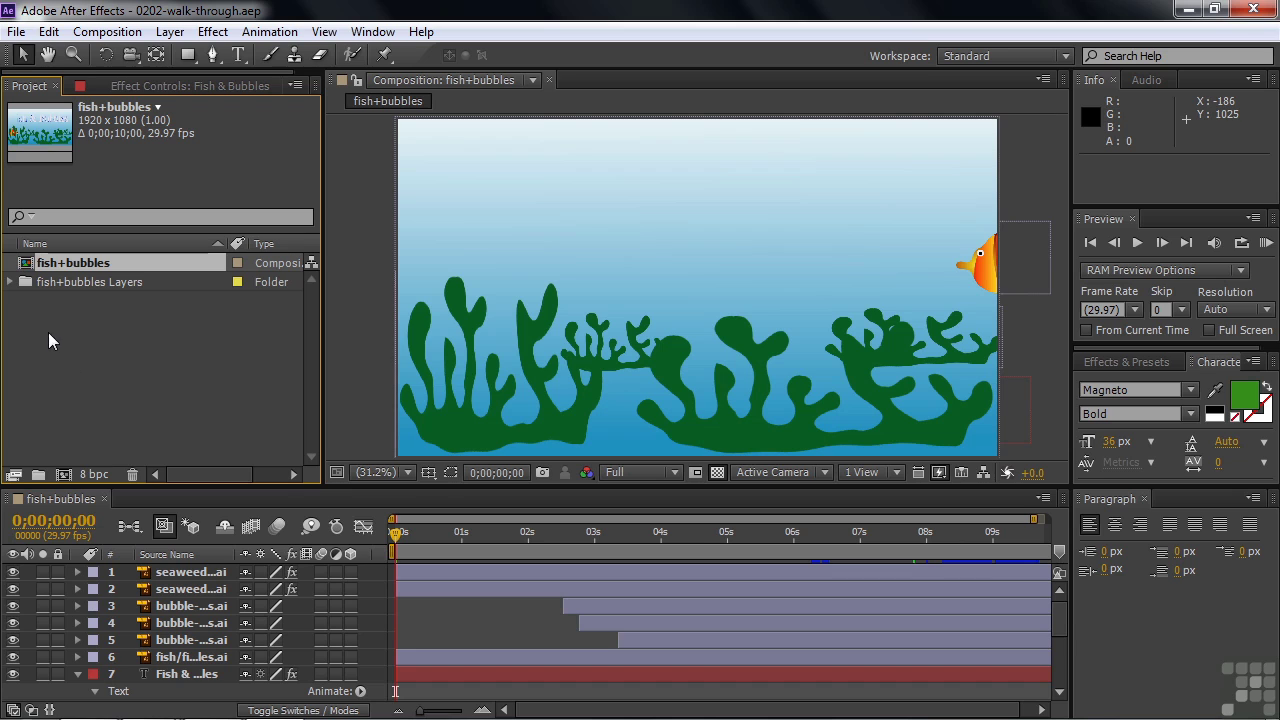
# Step: Try to replace the bubble-1/fish+bubbles.ai footage with a file from the PhotoSpin-assets folder
pyautogui.click(11, 283)
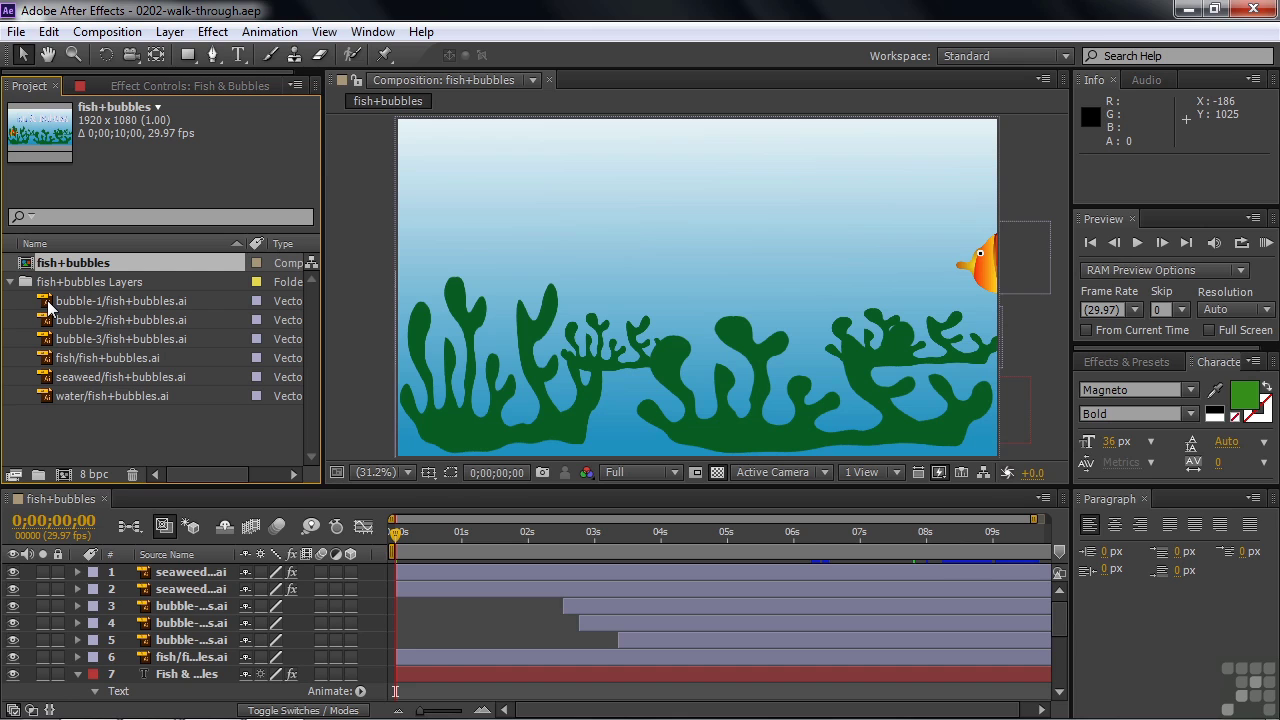
pyautogui.rightClick(49, 306)
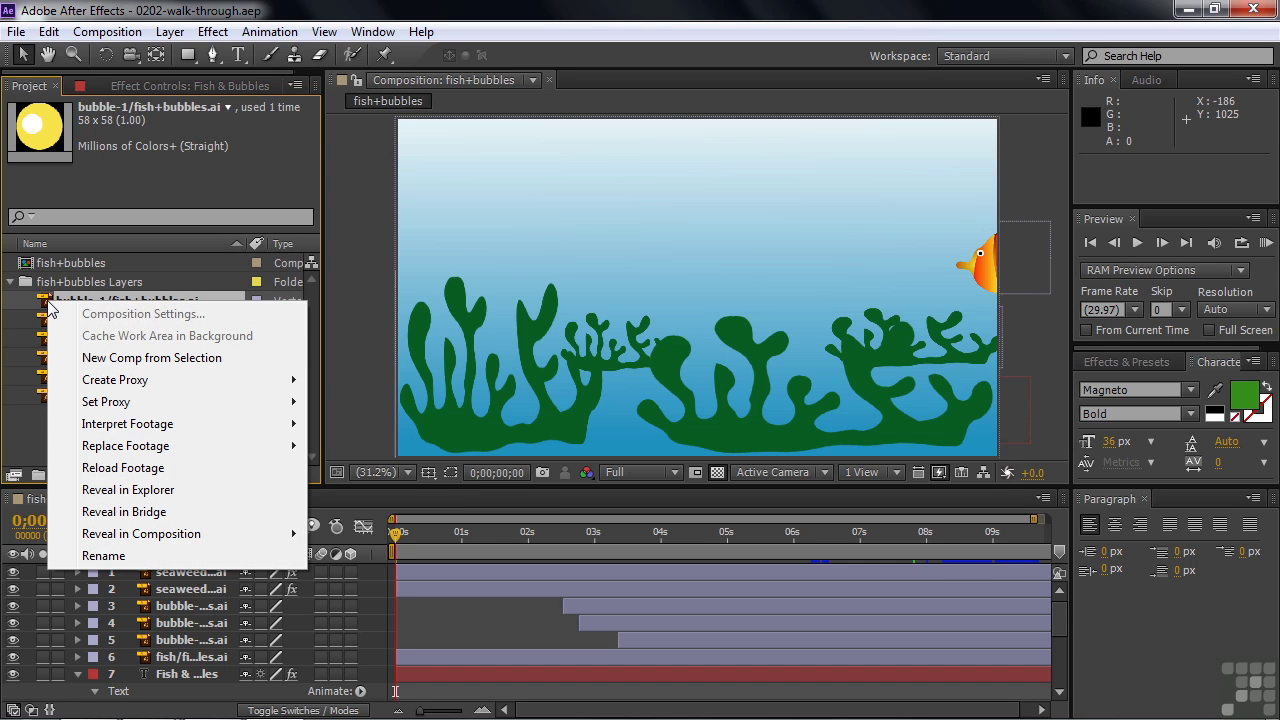
pyautogui.moveTo(130, 446)
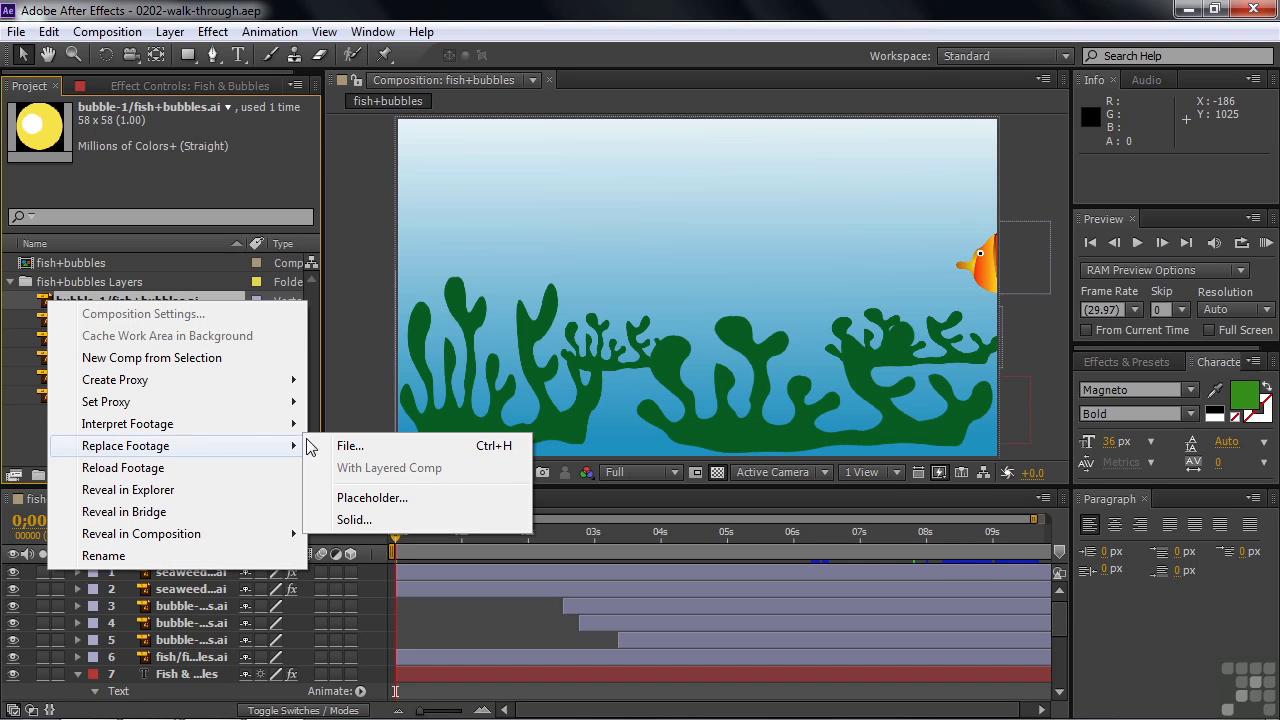
pyautogui.click(347, 444)
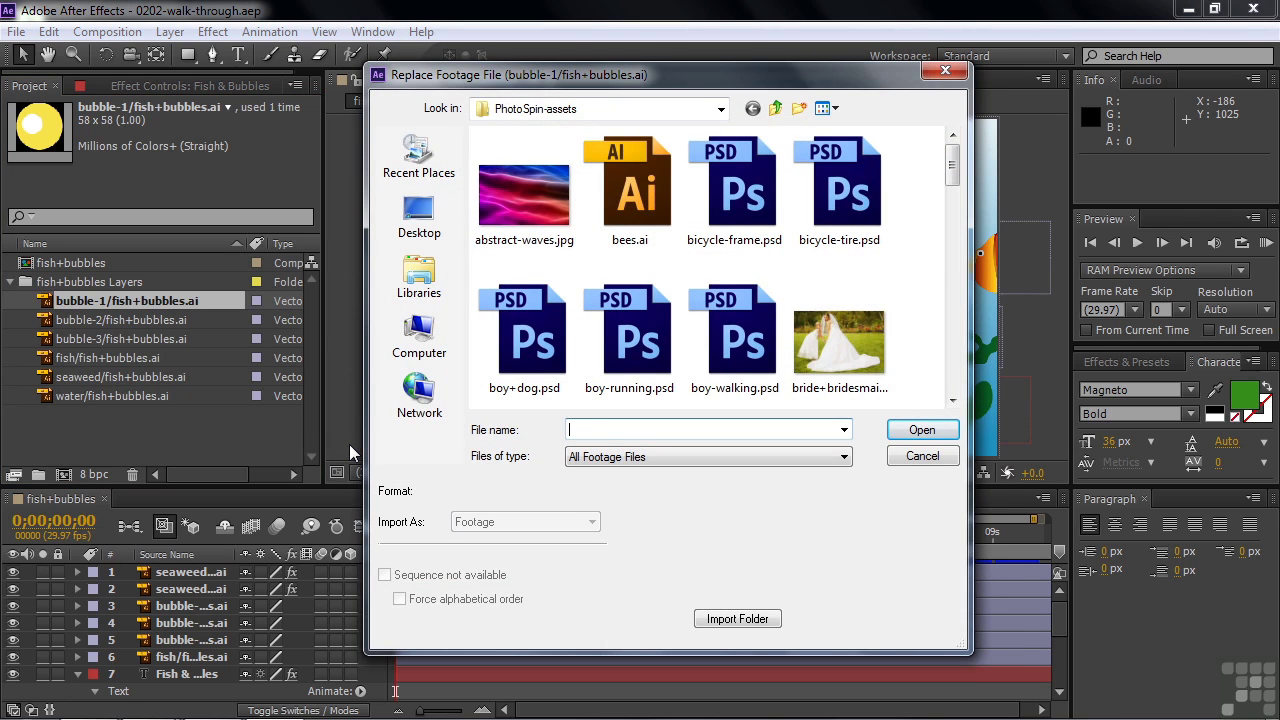
pyautogui.click(776, 108)
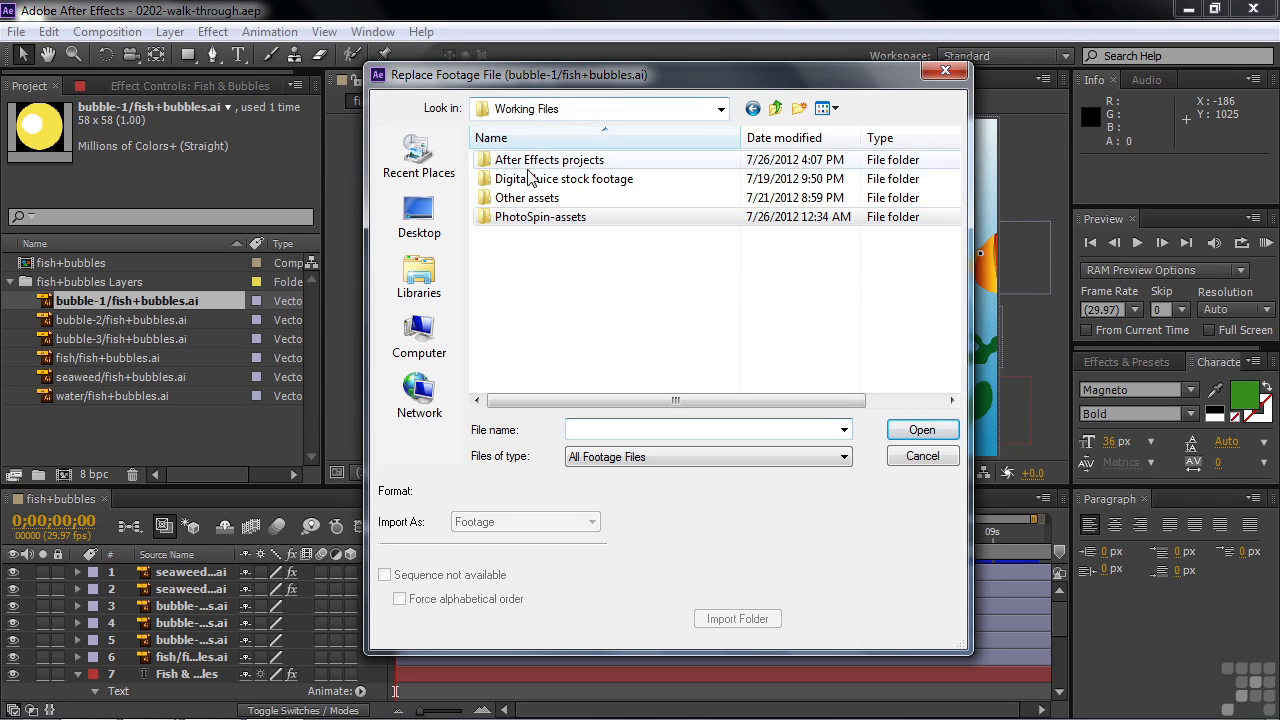
pyautogui.doubleClick(500, 217)
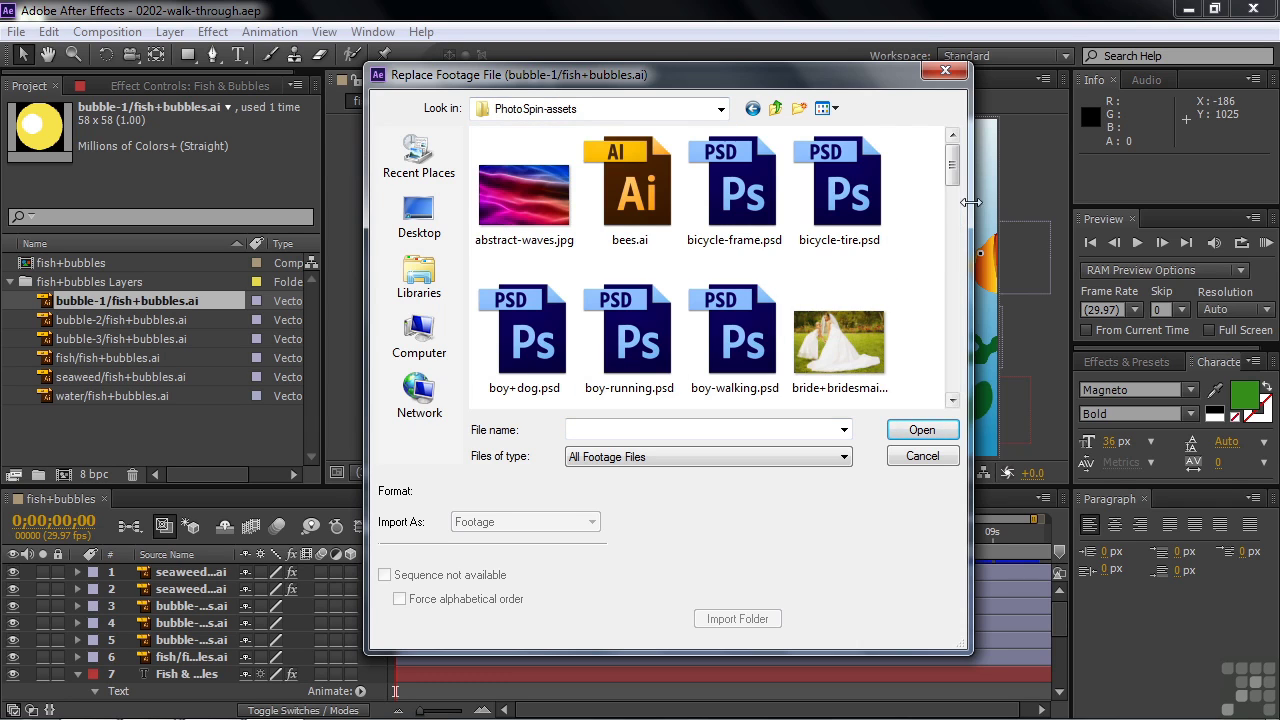
pyautogui.moveTo(957, 166); pyautogui.dragTo(957, 190)
pyautogui.scroll(-3, 800, 255)
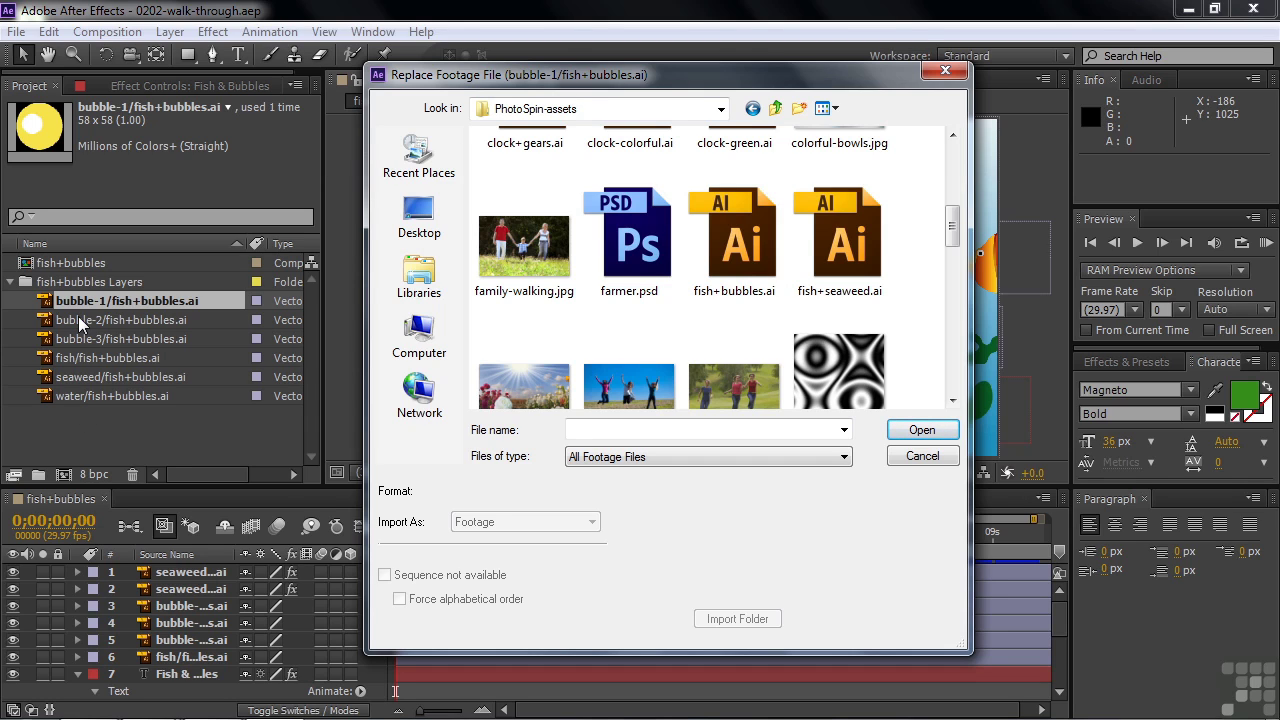
pyautogui.click(918, 455)
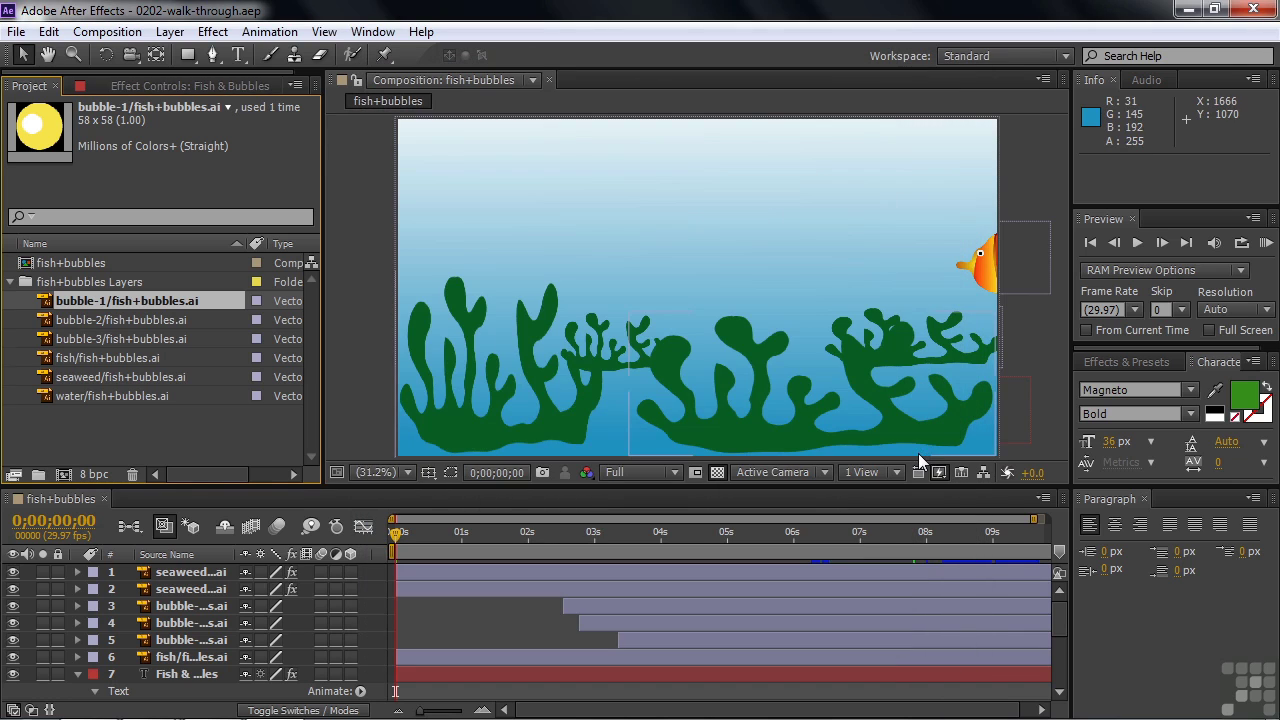
pyautogui.click(11, 283)
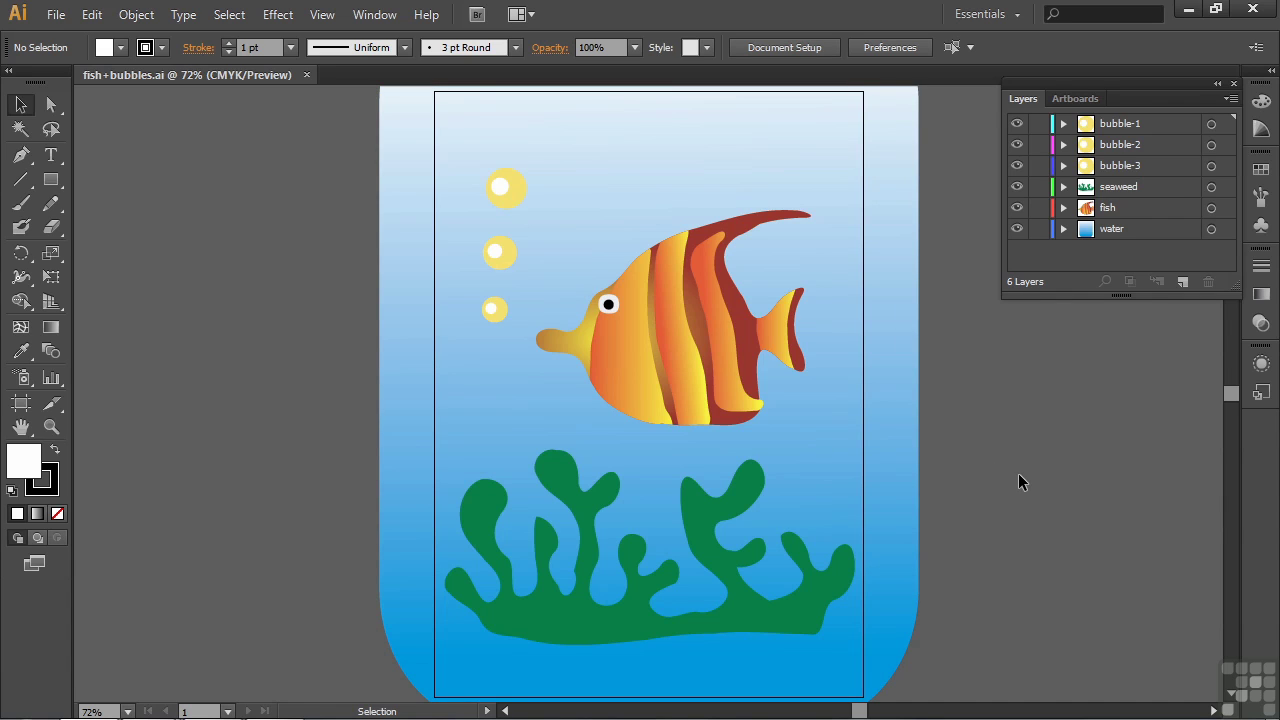
# Step: Switch to Illustrator and examine the contents of the fish layer in fish+bubbles.ai
pyautogui.click(1064, 208)
pyautogui.moveTo(1226, 175)
pyautogui.mouseDown()
pyautogui.moveTo(1233, 264)
pyautogui.moveTo(1222, 176)
pyautogui.mouseUp()
pyautogui.click(1064, 207)
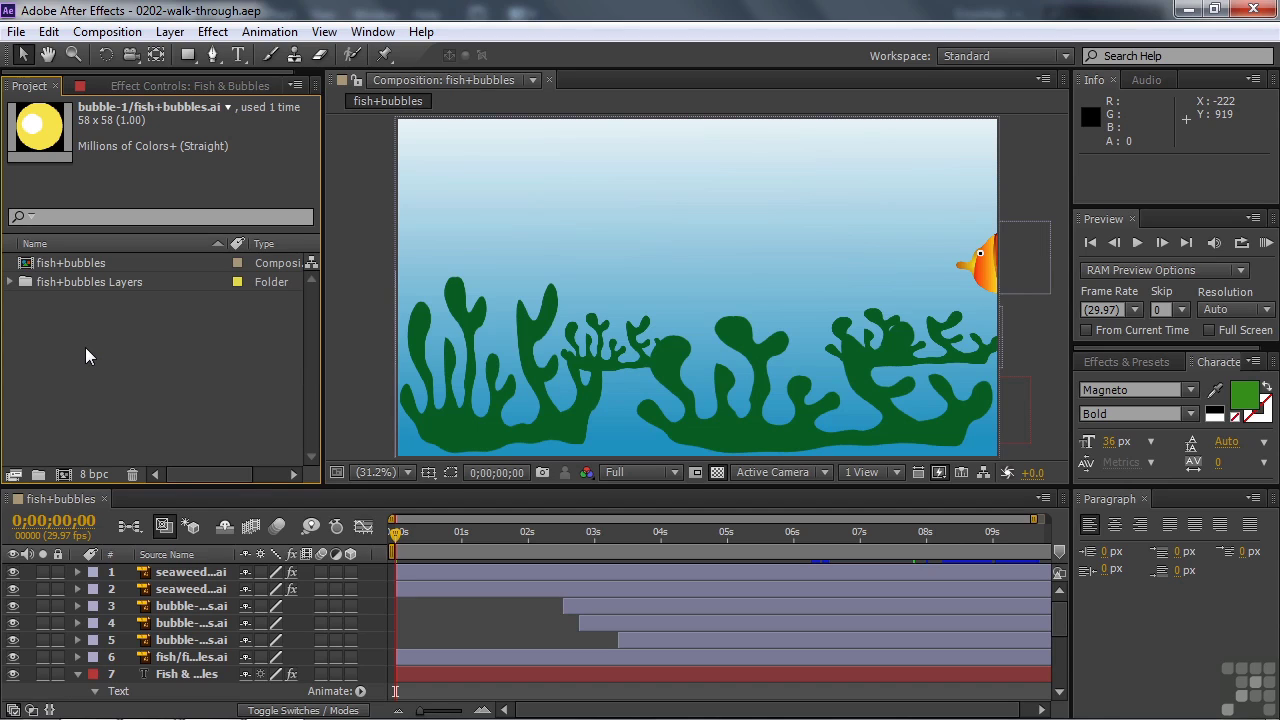
# Step: Switch to After Effects, collapse the Fish & Bubbles text layer, and select the seaweed footage inside the fish+bubbles Layers folder
pyautogui.click(11, 283)
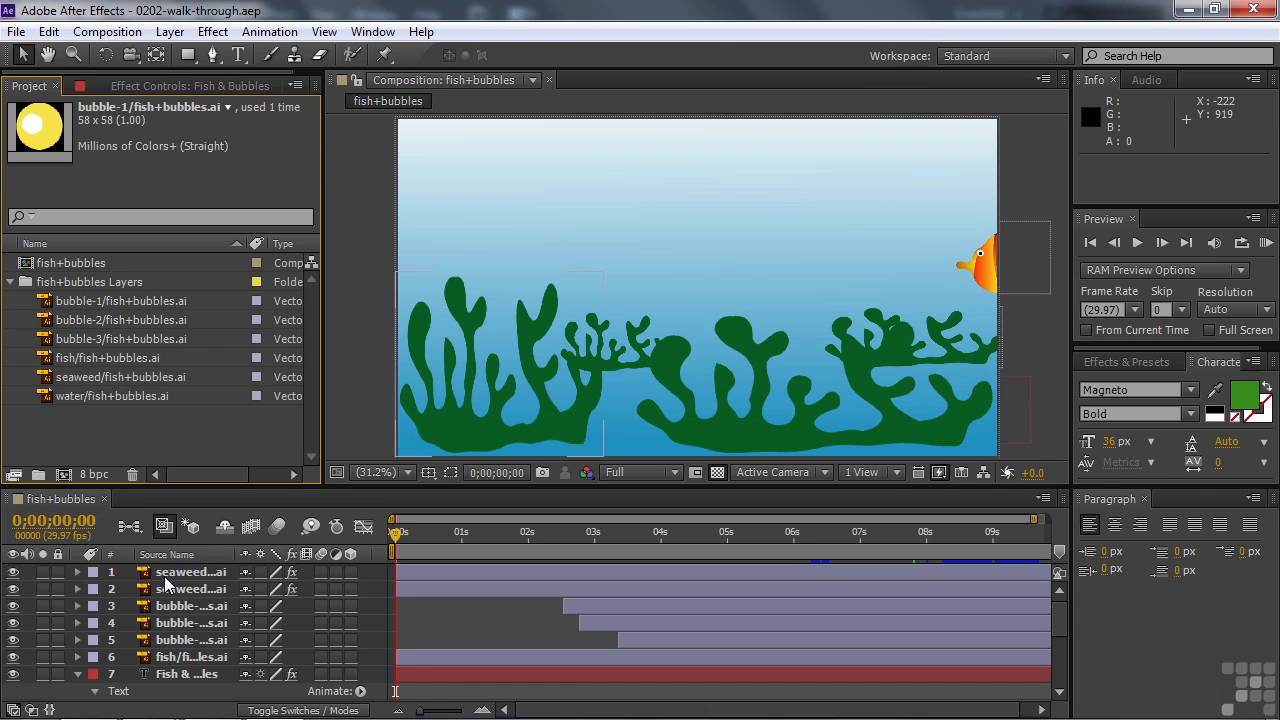
pyautogui.click(78, 674)
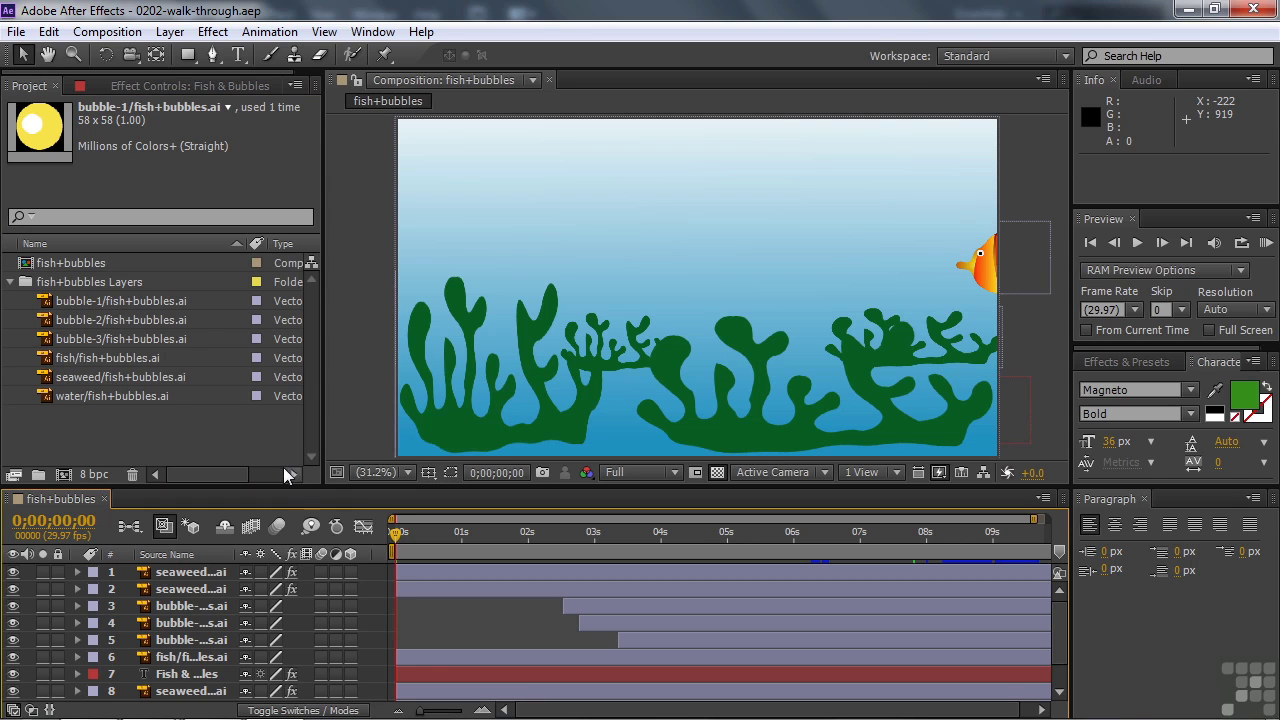
pyautogui.click(55, 378)
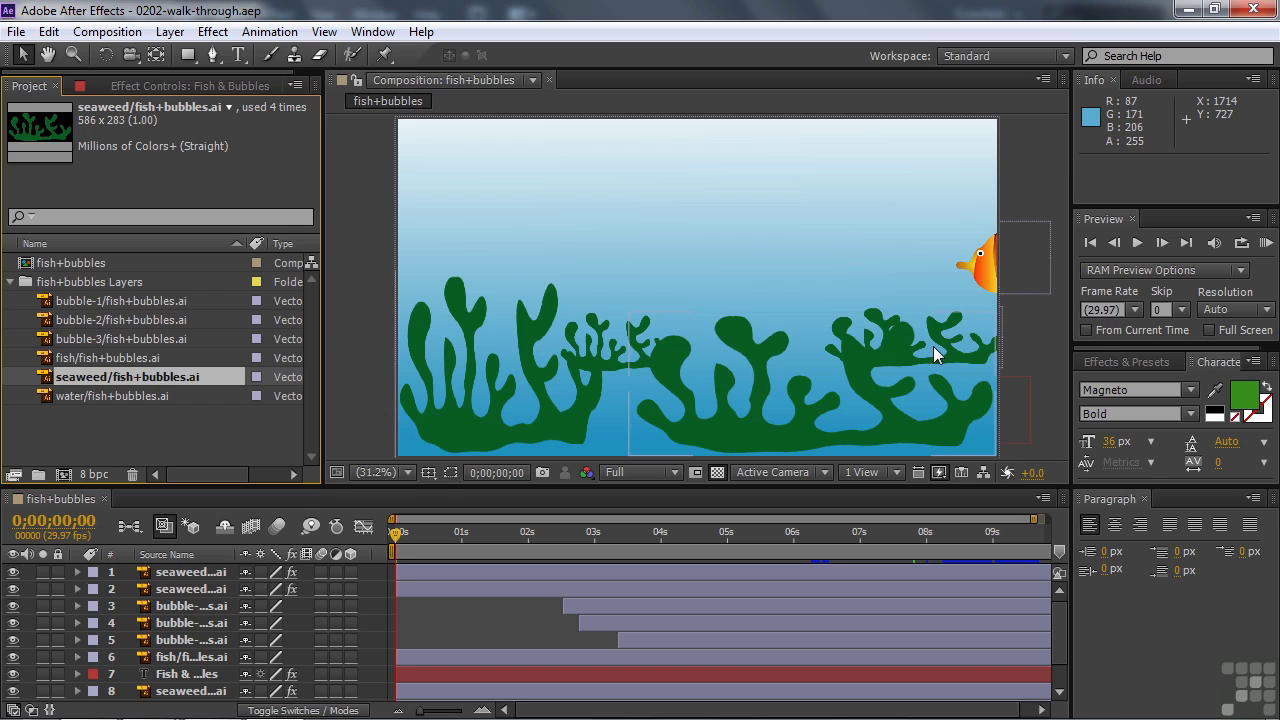
# Step: Select all four seaweed layers in the timeline and reveal their Scale property
pyautogui.click(166, 575)
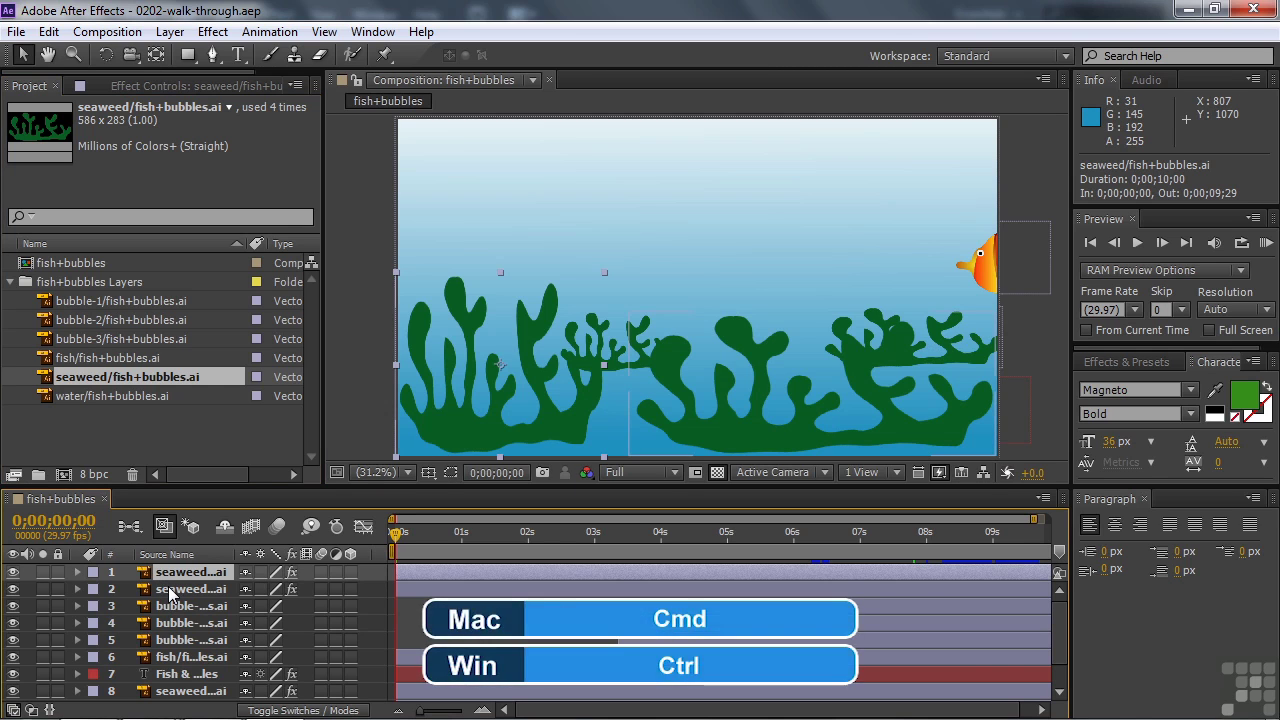
pyautogui.keyDown('ctrl'); pyautogui.click(170, 590); pyautogui.keyUp('ctrl')
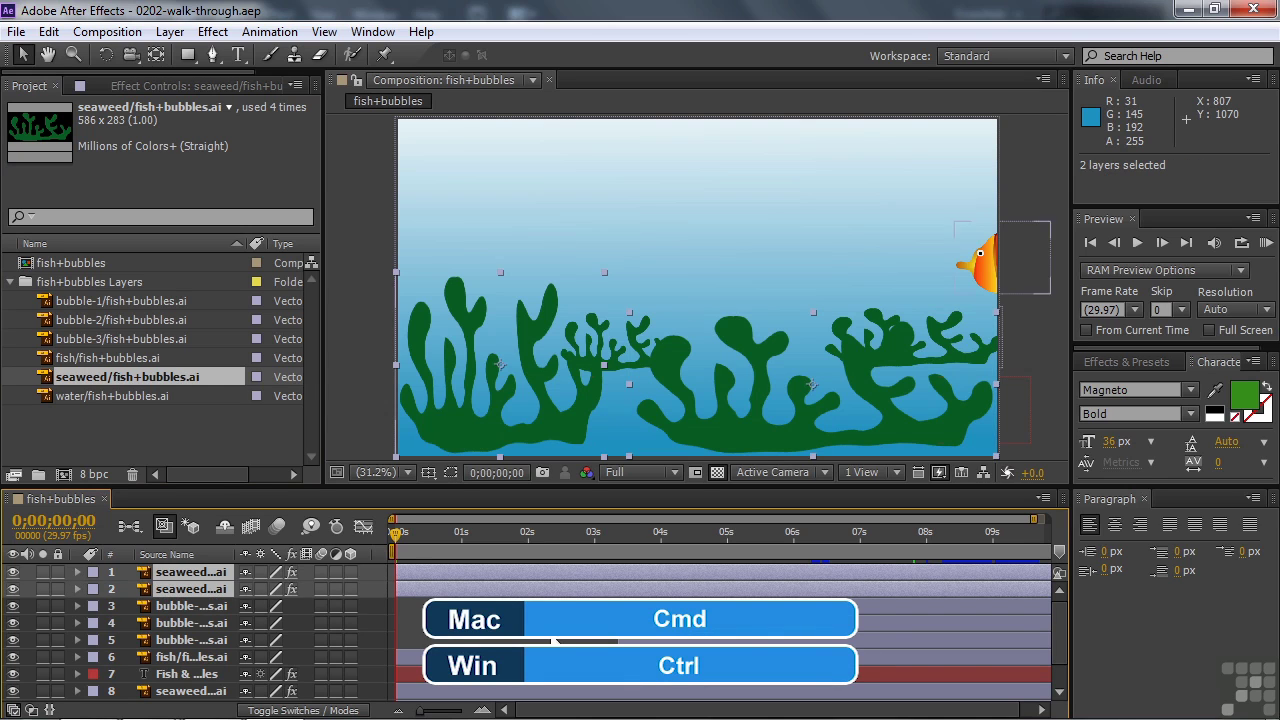
pyautogui.scroll(-2, 1055, 640)
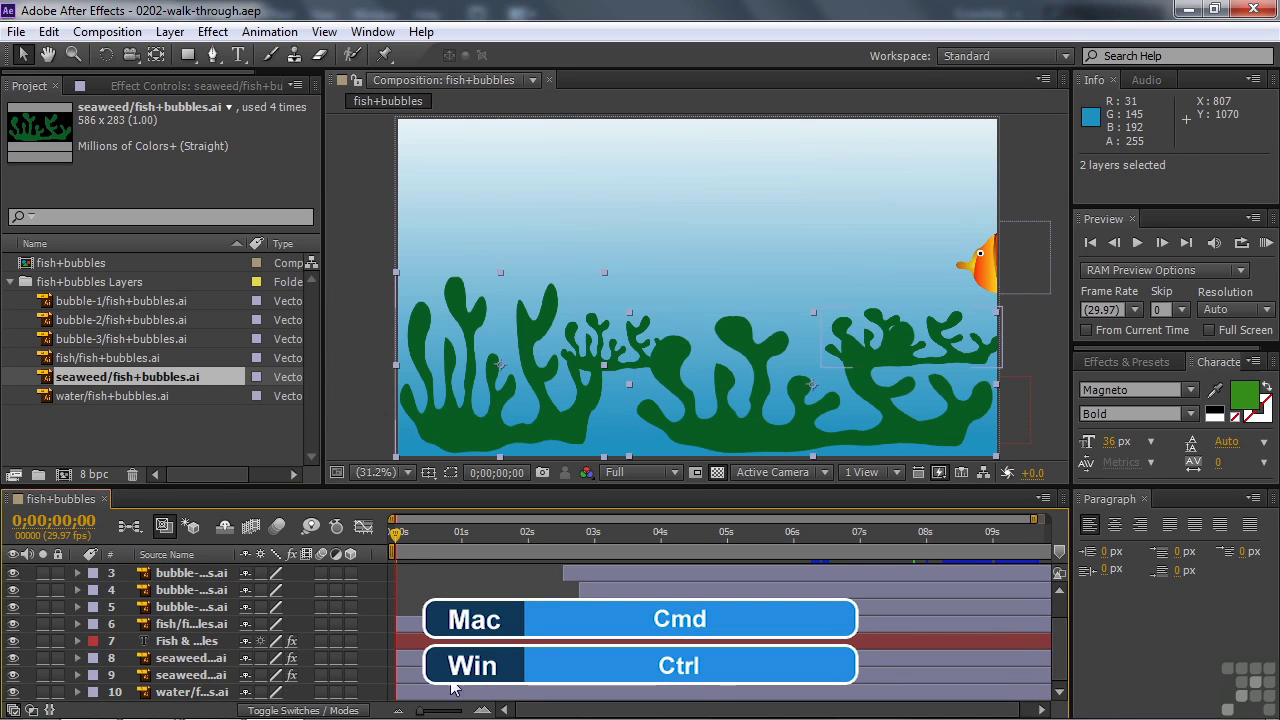
pyautogui.keyDown('ctrl'); pyautogui.click(185, 675); pyautogui.keyUp('ctrl')
pyautogui.keyDown('ctrl'); pyautogui.click(188, 677); pyautogui.keyUp('ctrl')
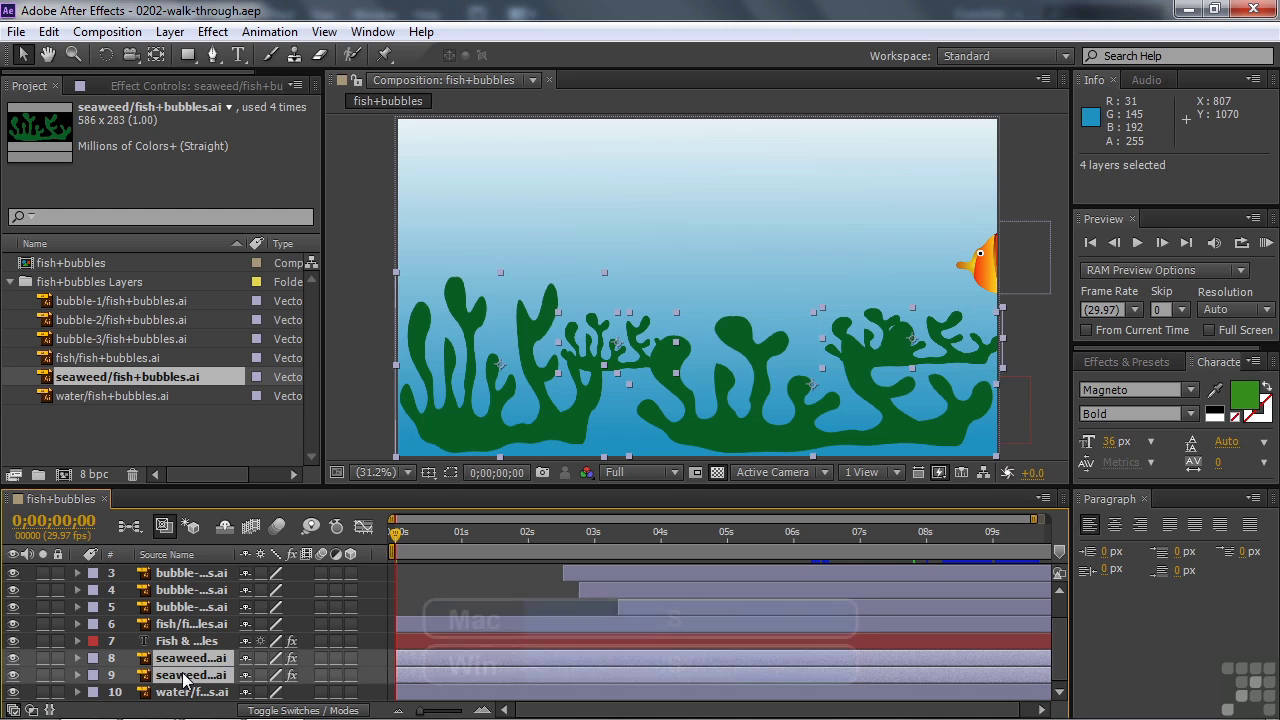
pyautogui.press('s')
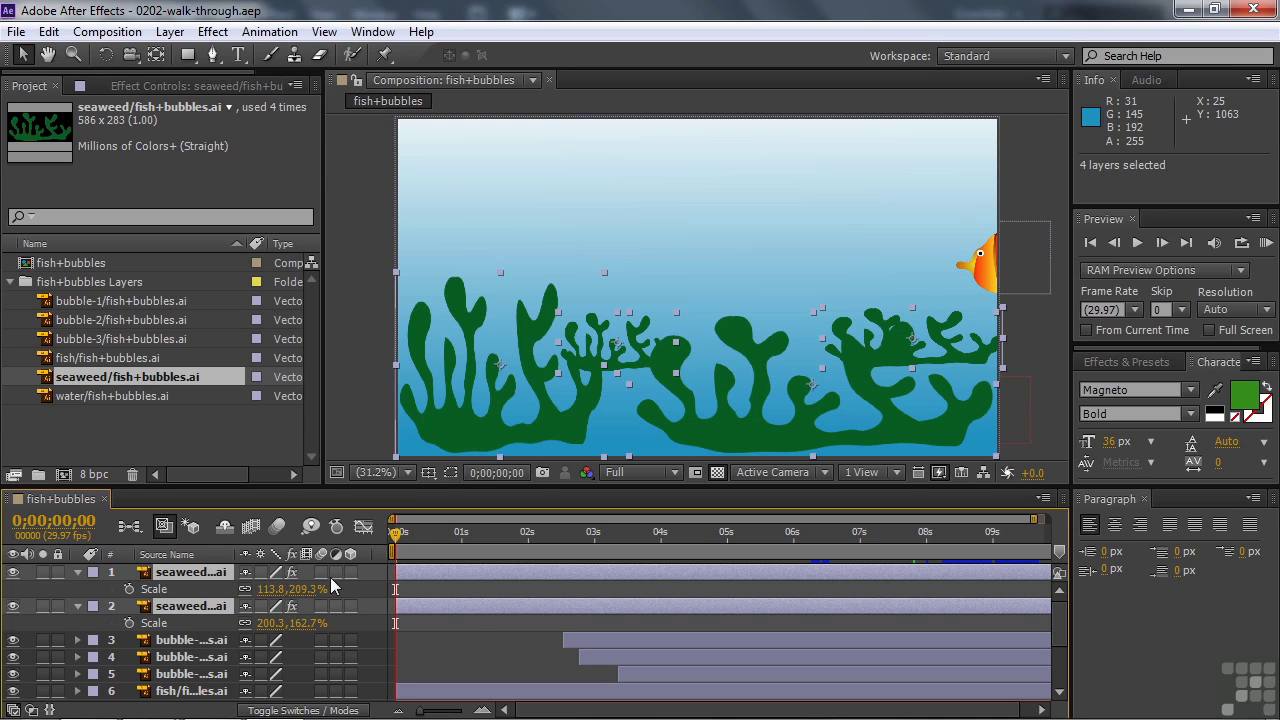
# Step: Compare the scale of the large foreground seaweed in layer 1 with the smaller background seaweed in layers 8 and 9
pyautogui.click(298, 594)
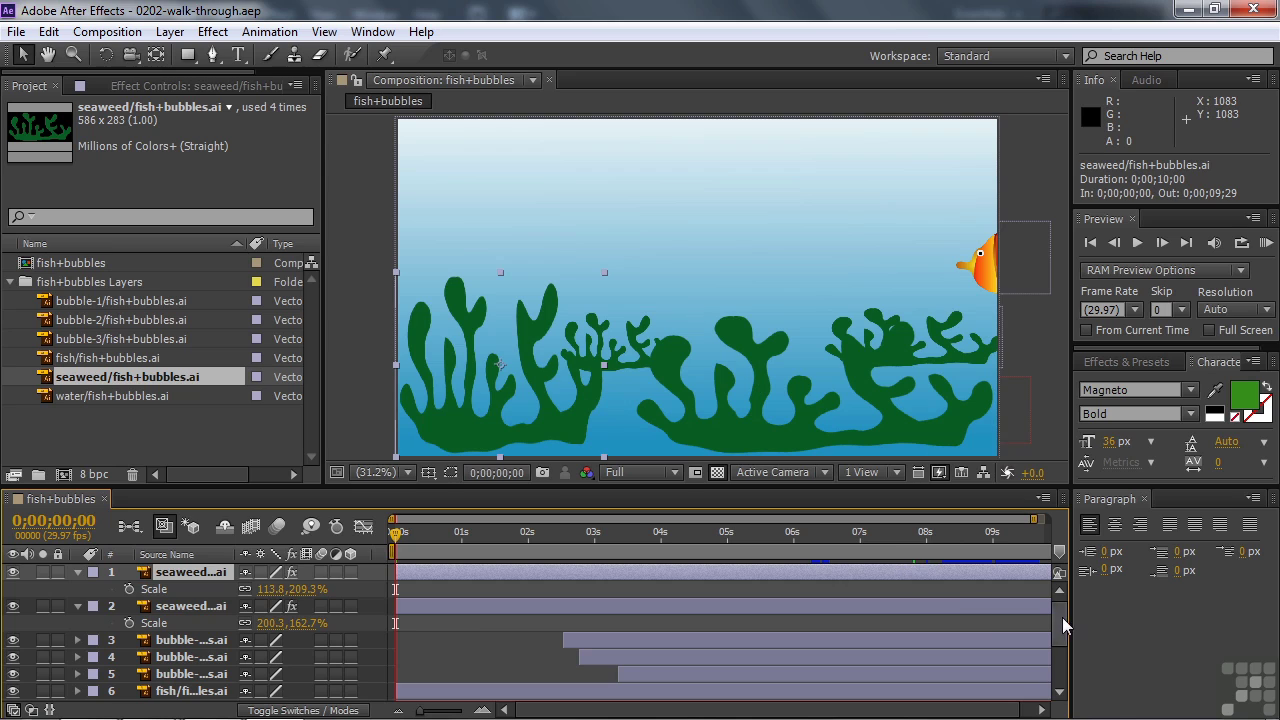
pyautogui.scroll(-3, 1062, 617)
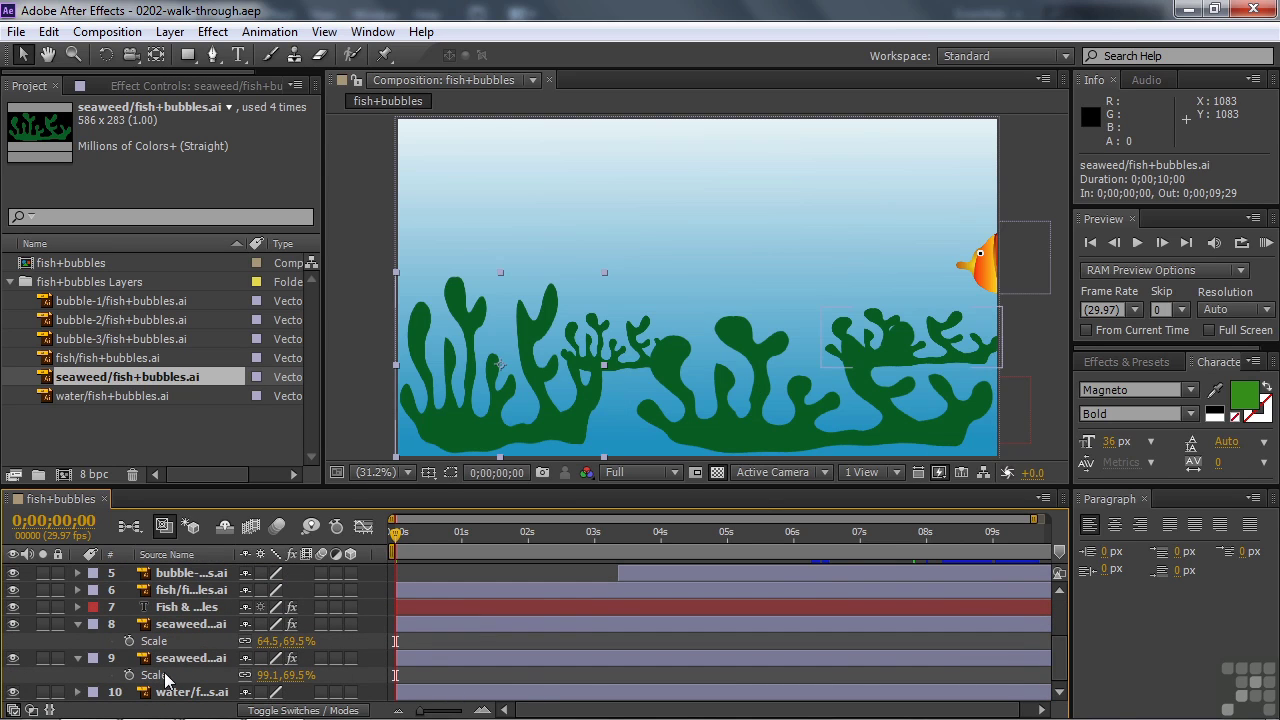
pyautogui.click(258, 643)
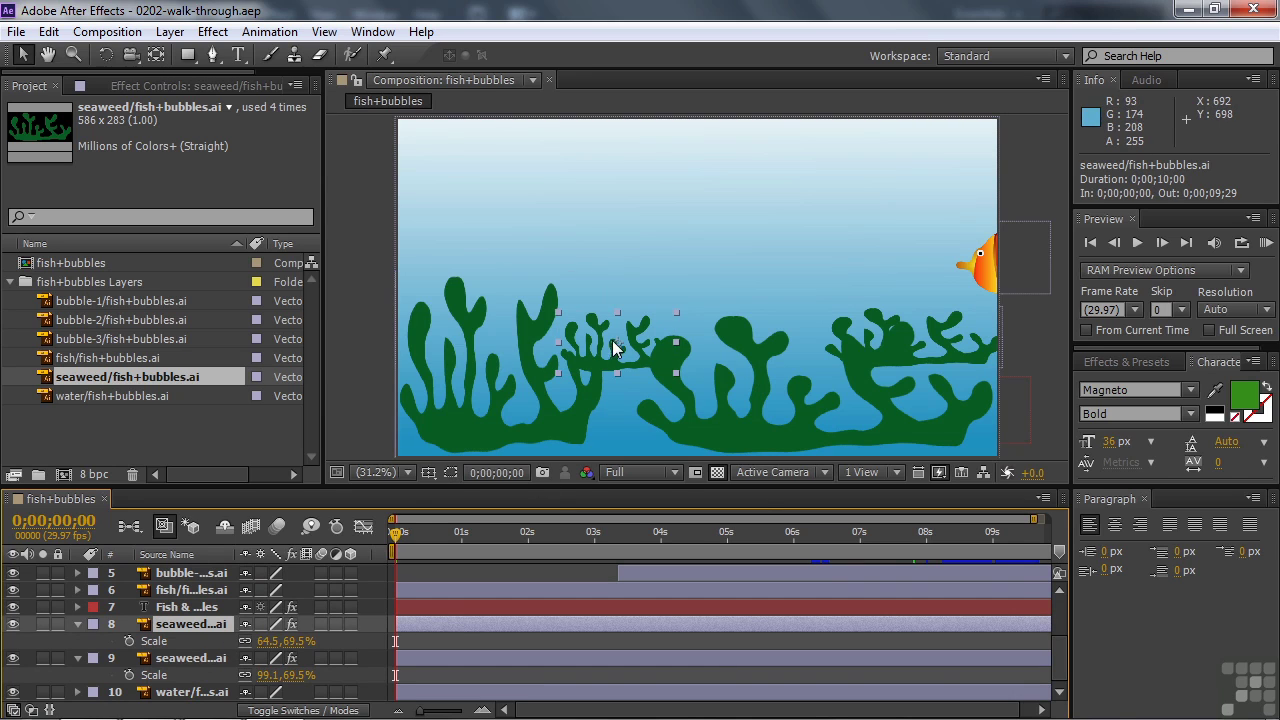
pyautogui.click(218, 662)
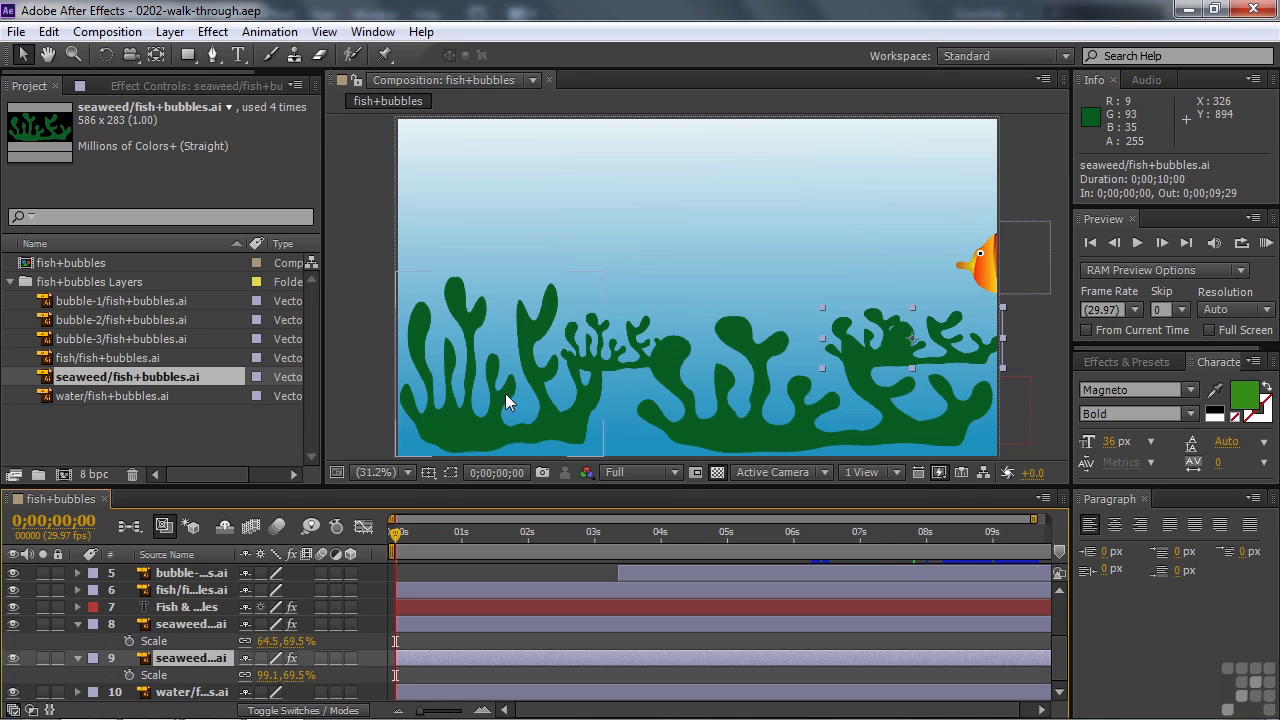
# Step: Scrub to 0;00;01;22 and examine the stacking order of the water layer and the two background seaweed layers
pyautogui.click(548, 527)
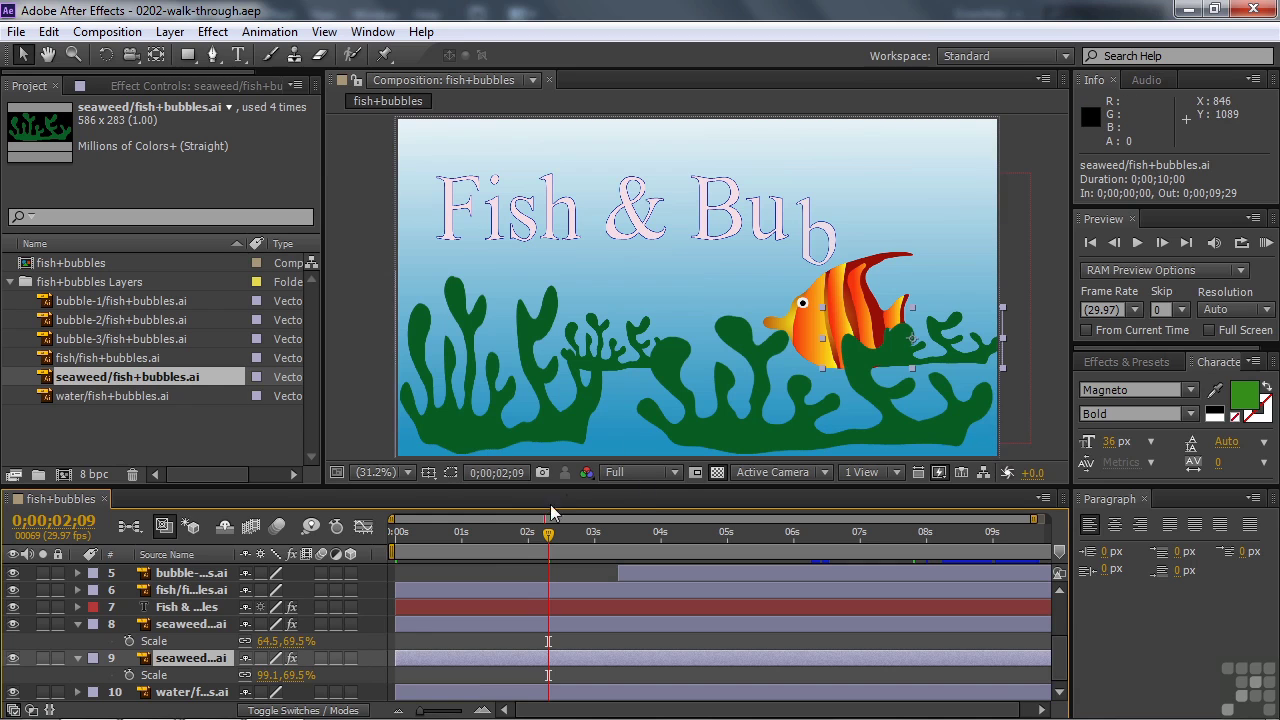
pyautogui.moveTo(541, 541); pyautogui.dragTo(511, 543)
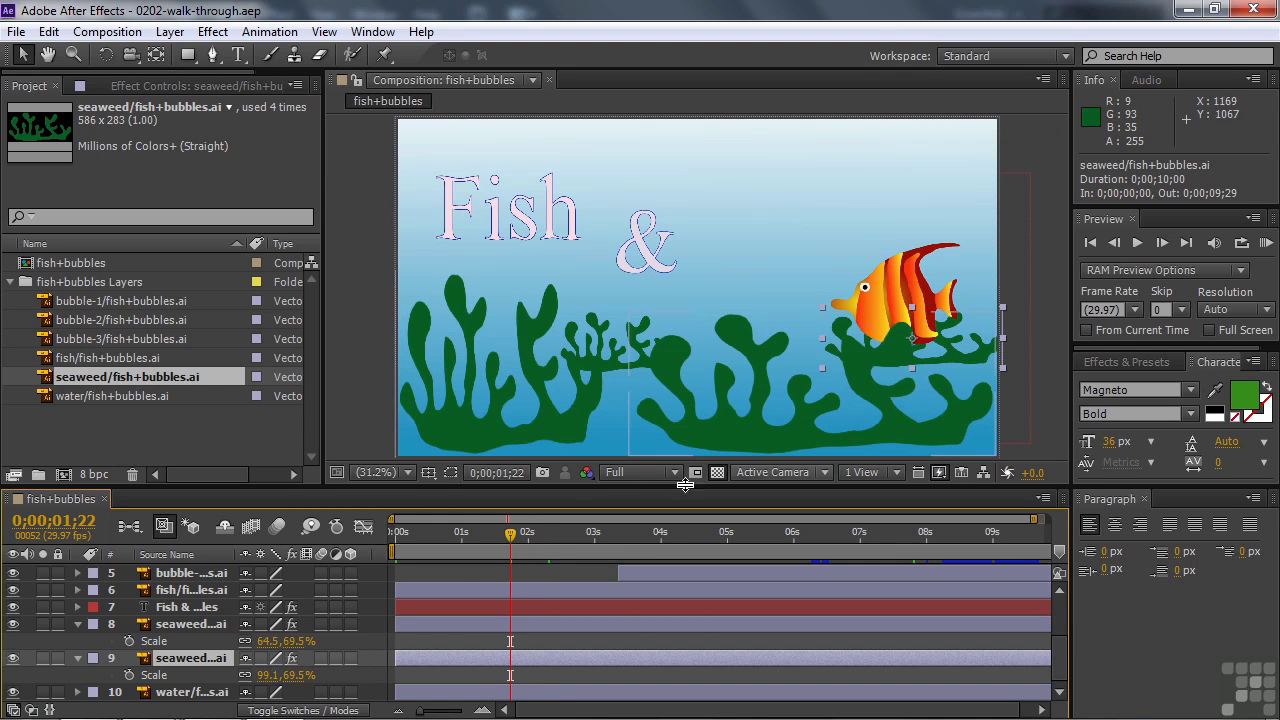
pyautogui.click(187, 692)
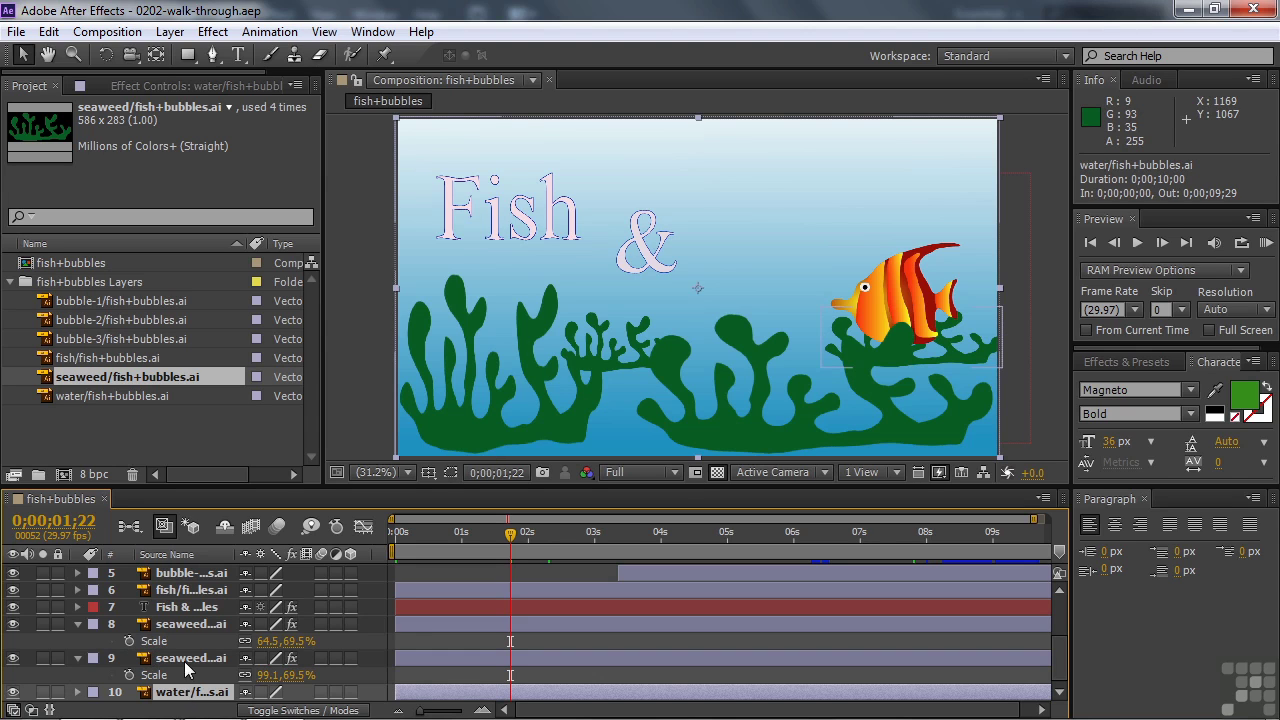
pyautogui.click(189, 660)
pyautogui.click(185, 628)
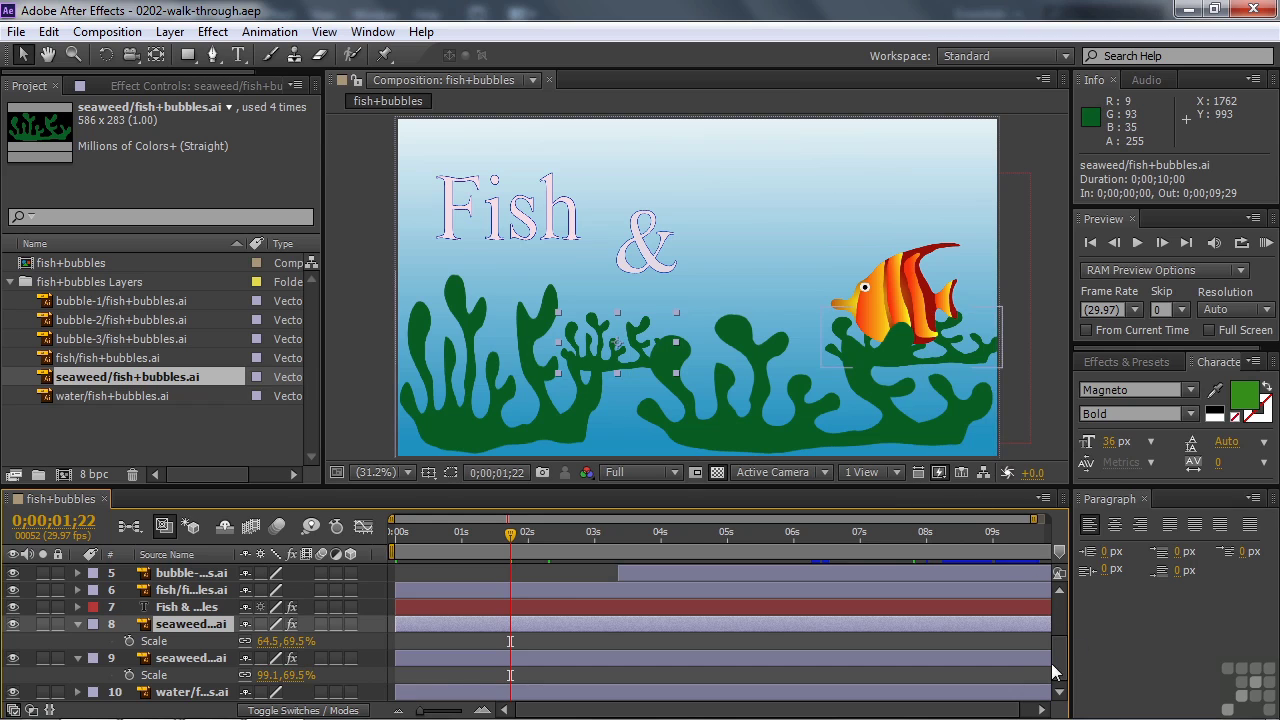
# Step: Collapse the properties of foreground seaweed layers 1 and 2 in the timeline
pyautogui.scroll(3, 1057, 671)
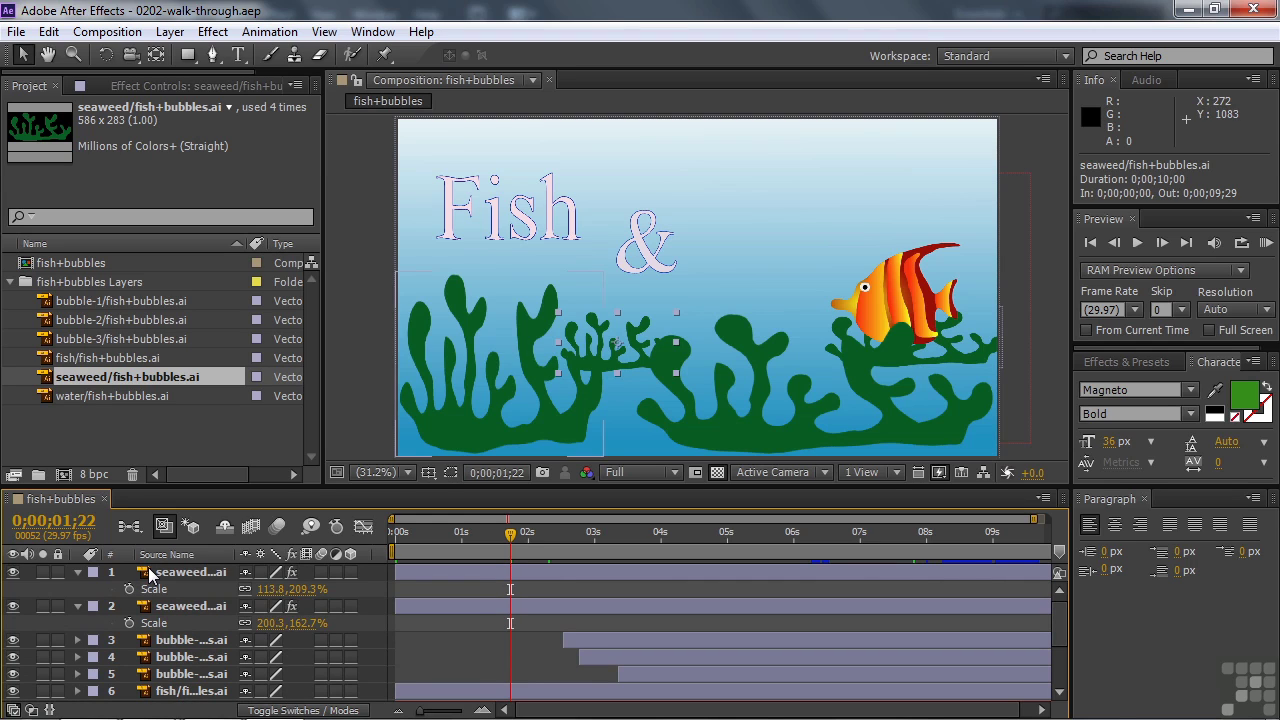
pyautogui.click(79, 572)
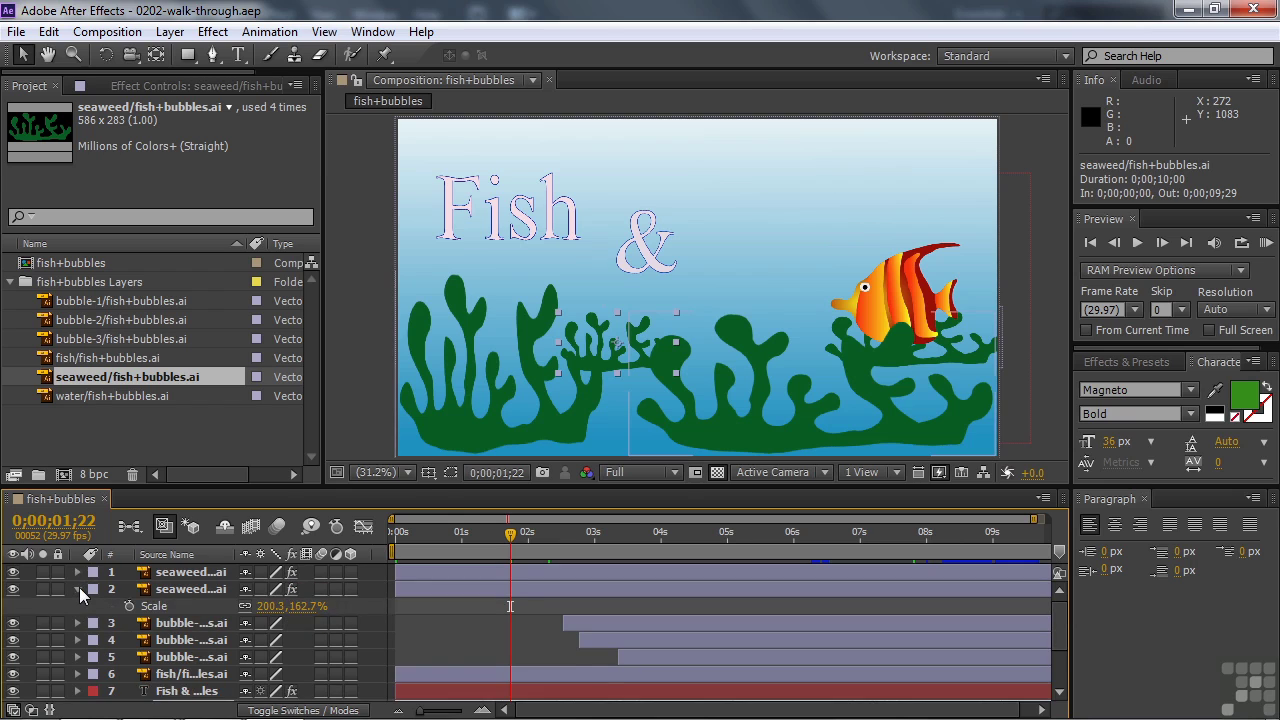
pyautogui.click(79, 590)
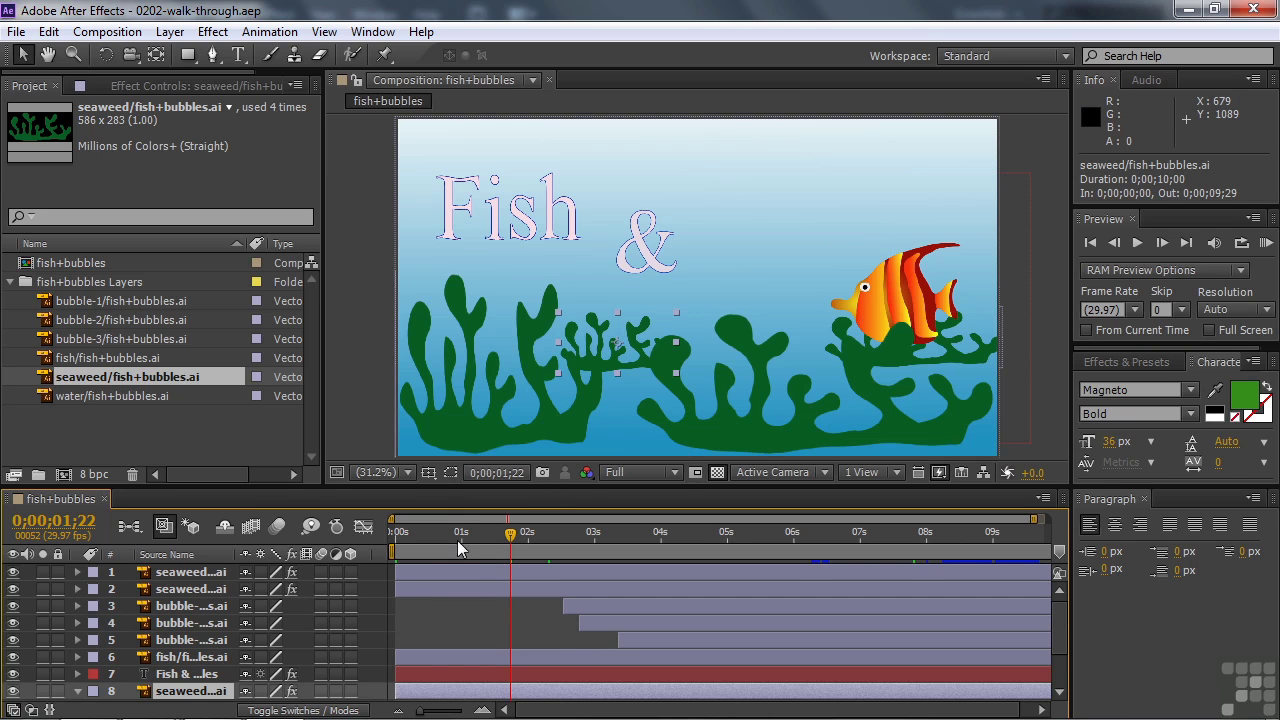
# Step: Scrub the composition to 0;00;03;18 to review the bubbles rising from the fish
pyautogui.moveTo(510, 548); pyautogui.dragTo(645, 550)
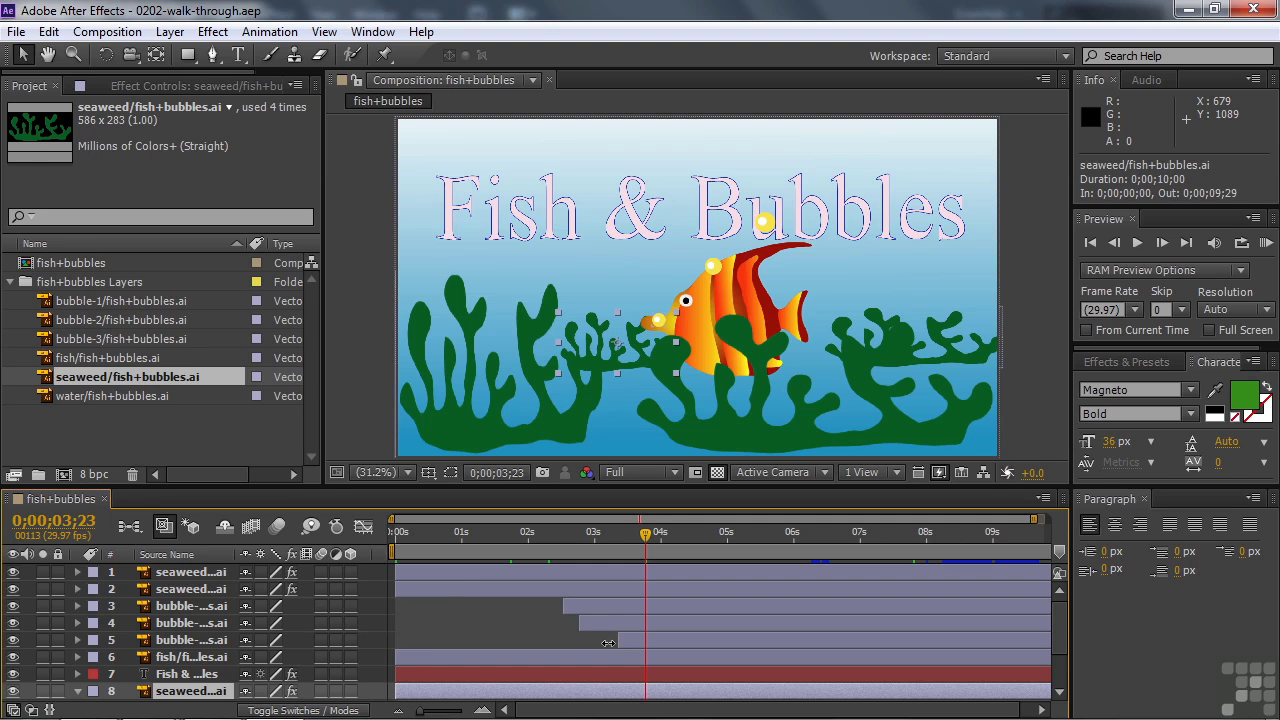
pyautogui.moveTo(572, 620); pyautogui.dragTo(588, 621)
pyautogui.moveTo(645, 535); pyautogui.dragTo(640, 585)
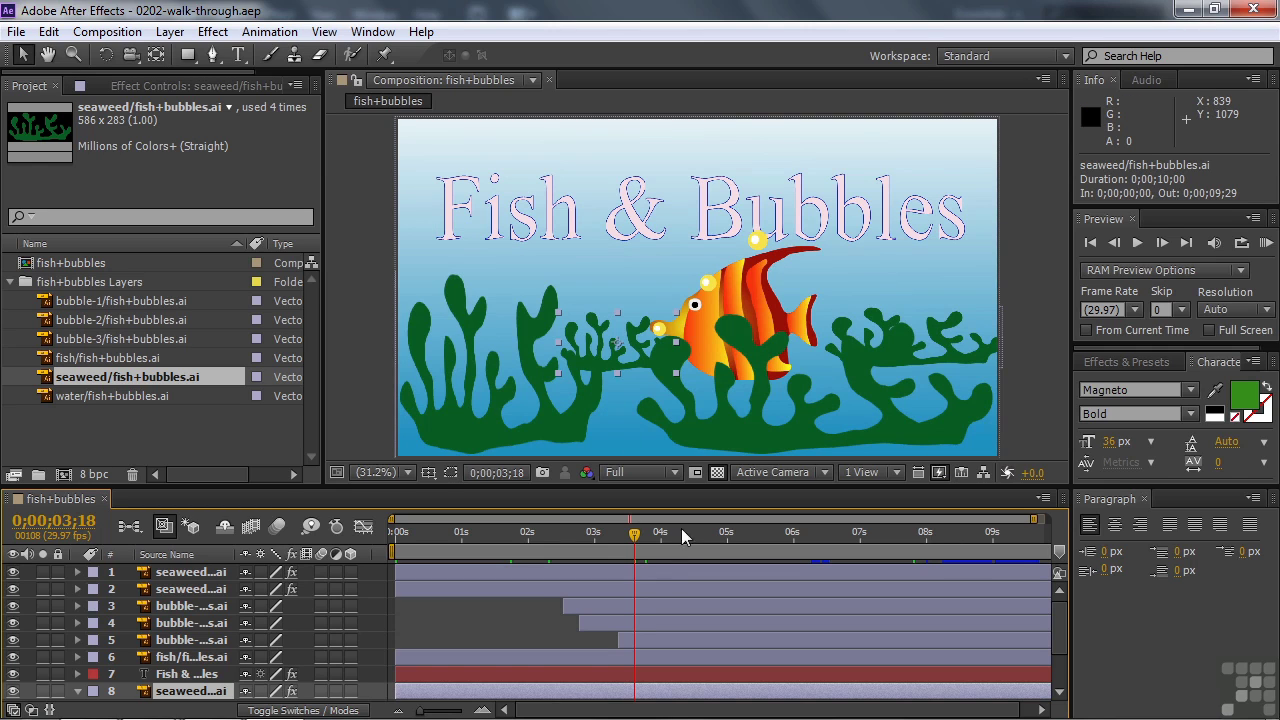
# Step: Reveal the Position property of the bubble-1 layer (layer 3) and examine its keyframes and motion path
pyautogui.click(168, 612)
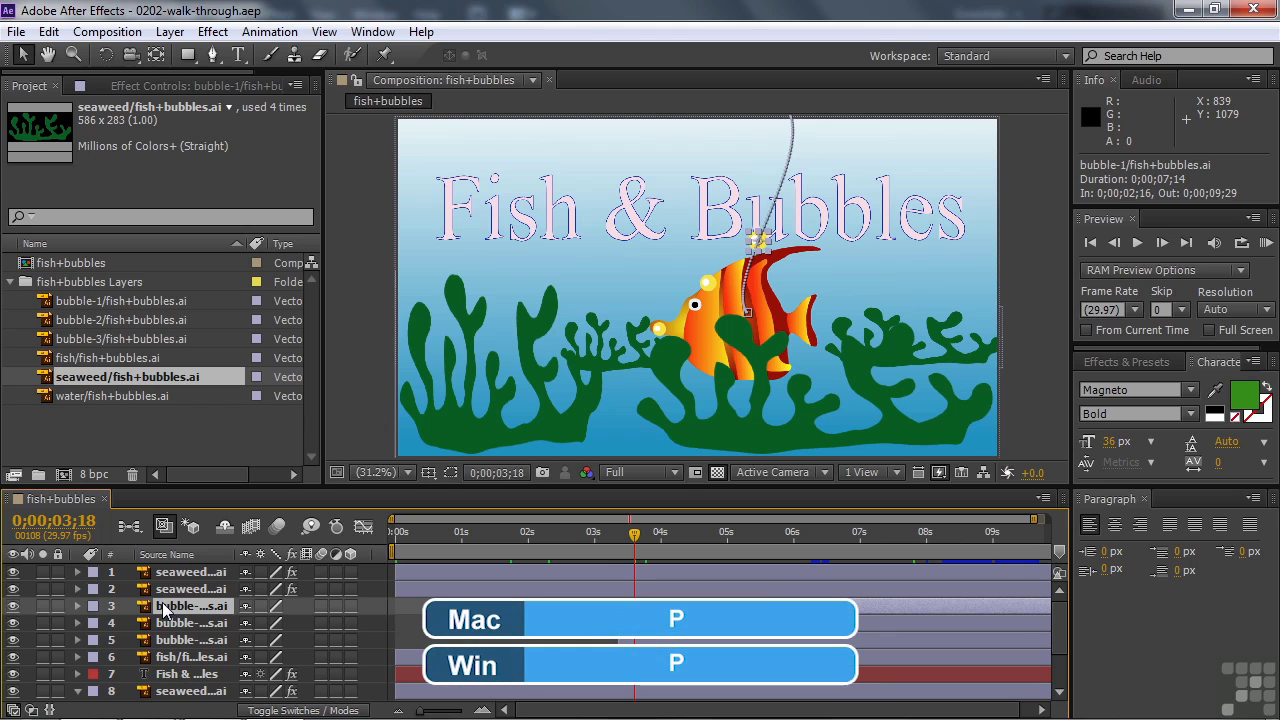
pyautogui.press('p')
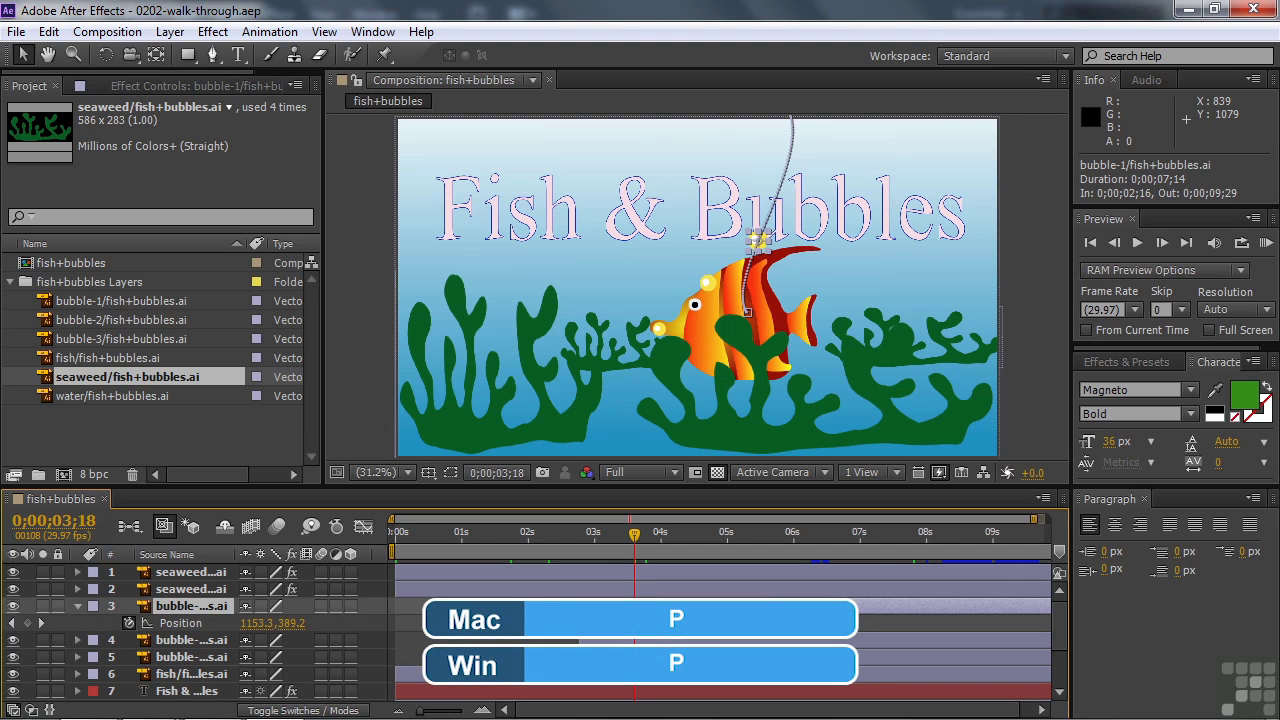
pyautogui.moveTo(564, 627)
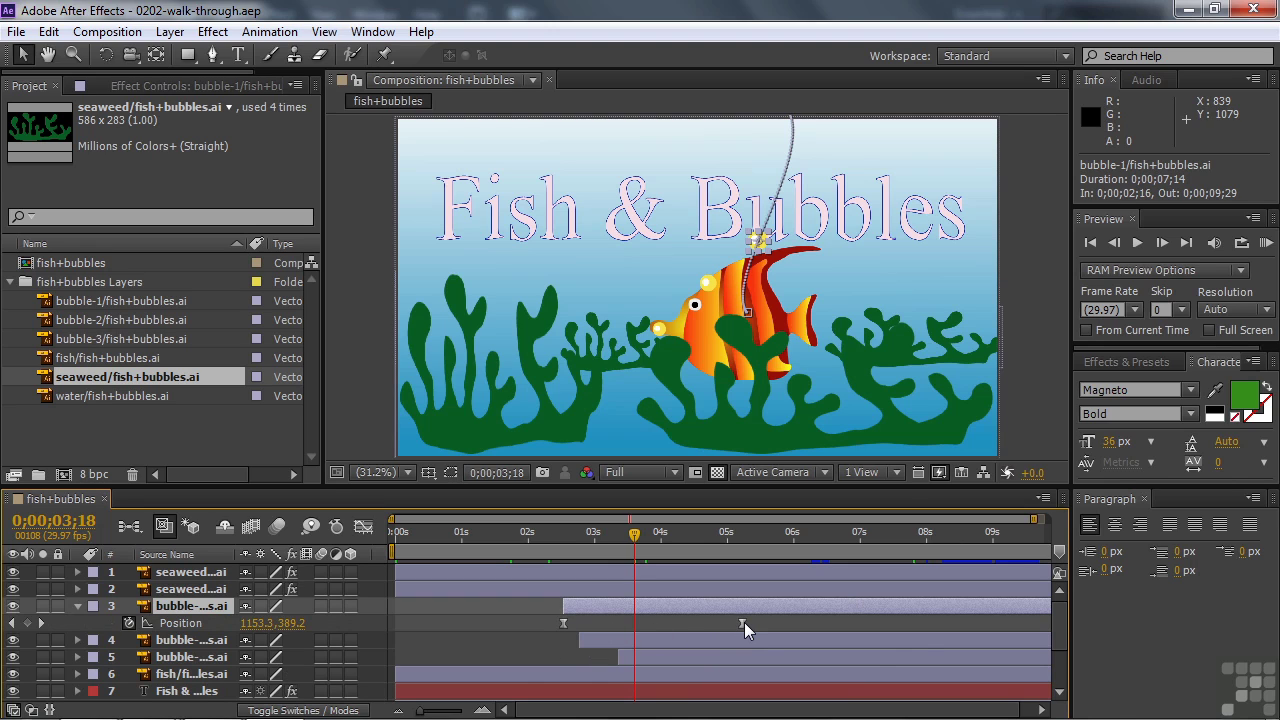
pyautogui.moveTo(744, 628)
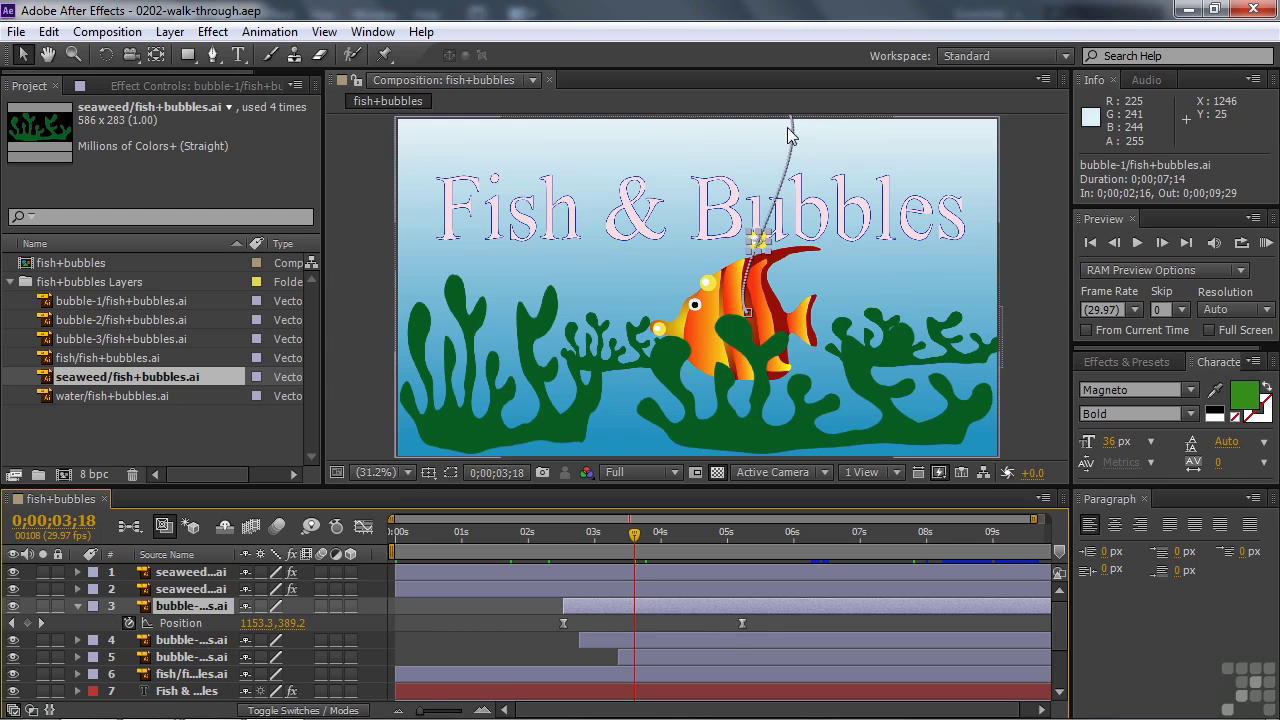
# Step: Reshape the upper curve of the bubble-1 motion path by moving its Bezier handle to 1324.5, 138.8, and check the path at 0;00;02;20
pyautogui.click(748, 312)
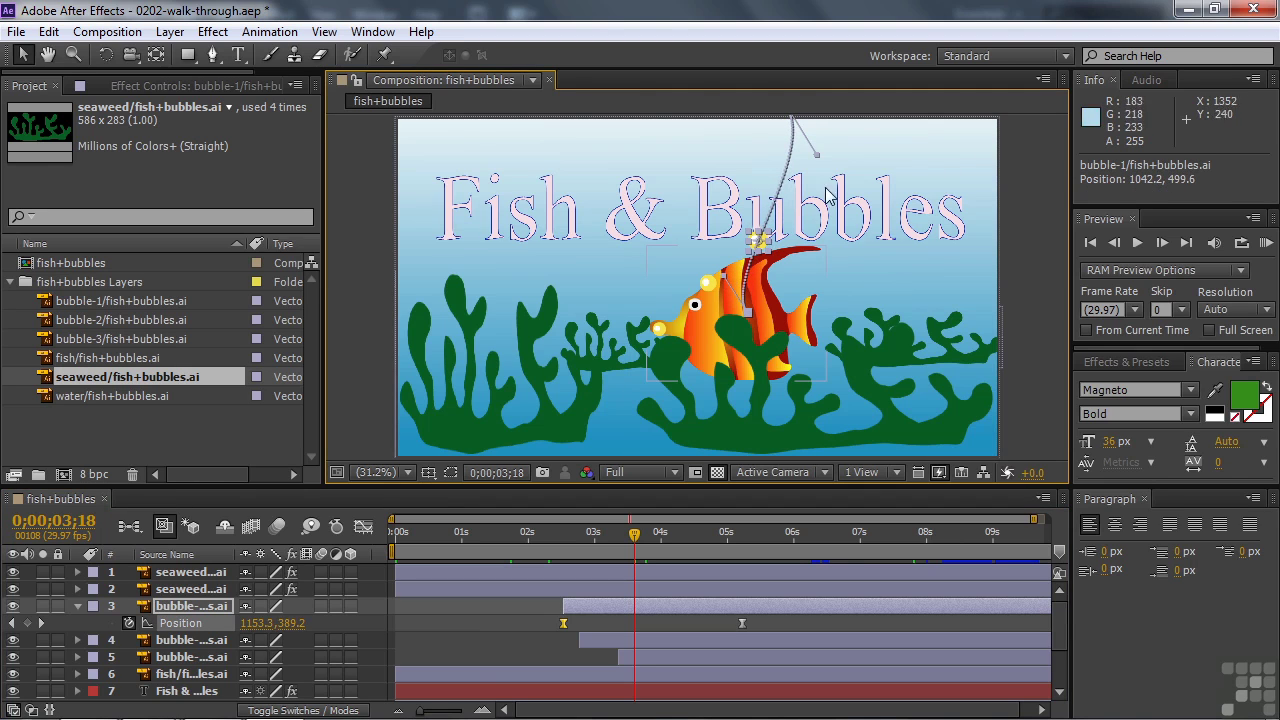
pyautogui.moveTo(815, 155); pyautogui.dragTo(812, 166)
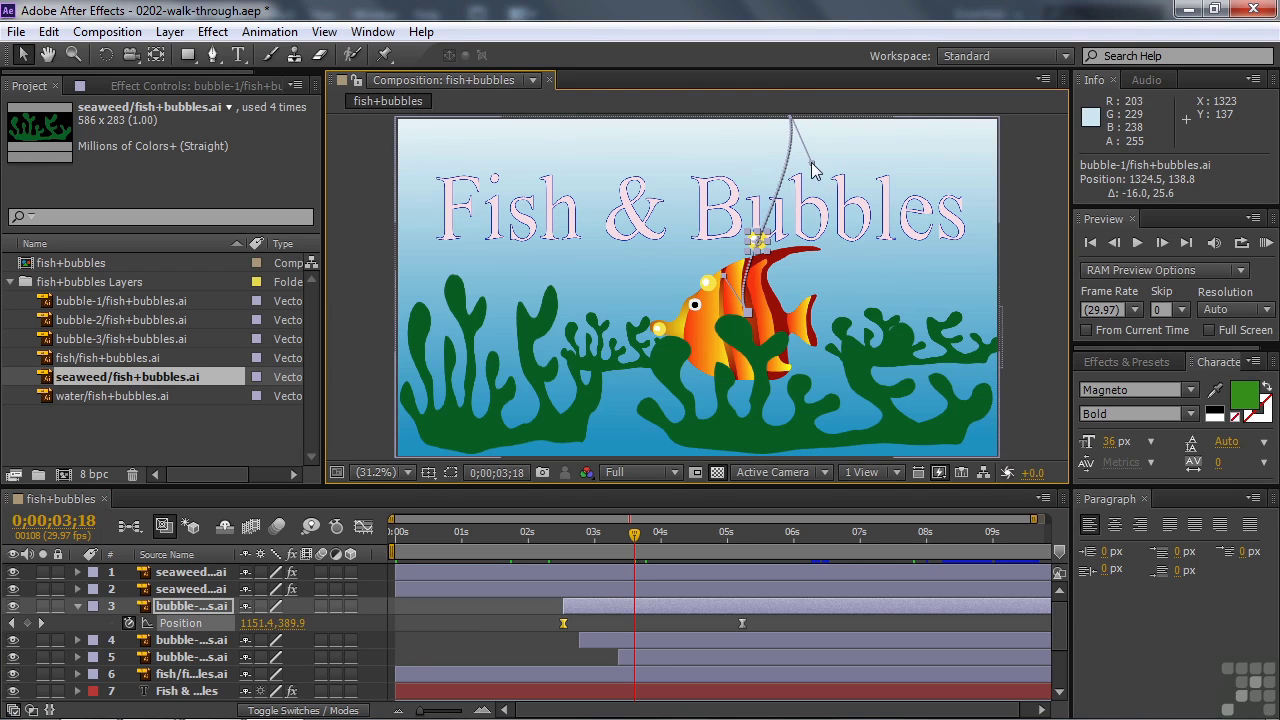
pyautogui.moveTo(633, 535); pyautogui.dragTo(573, 549)
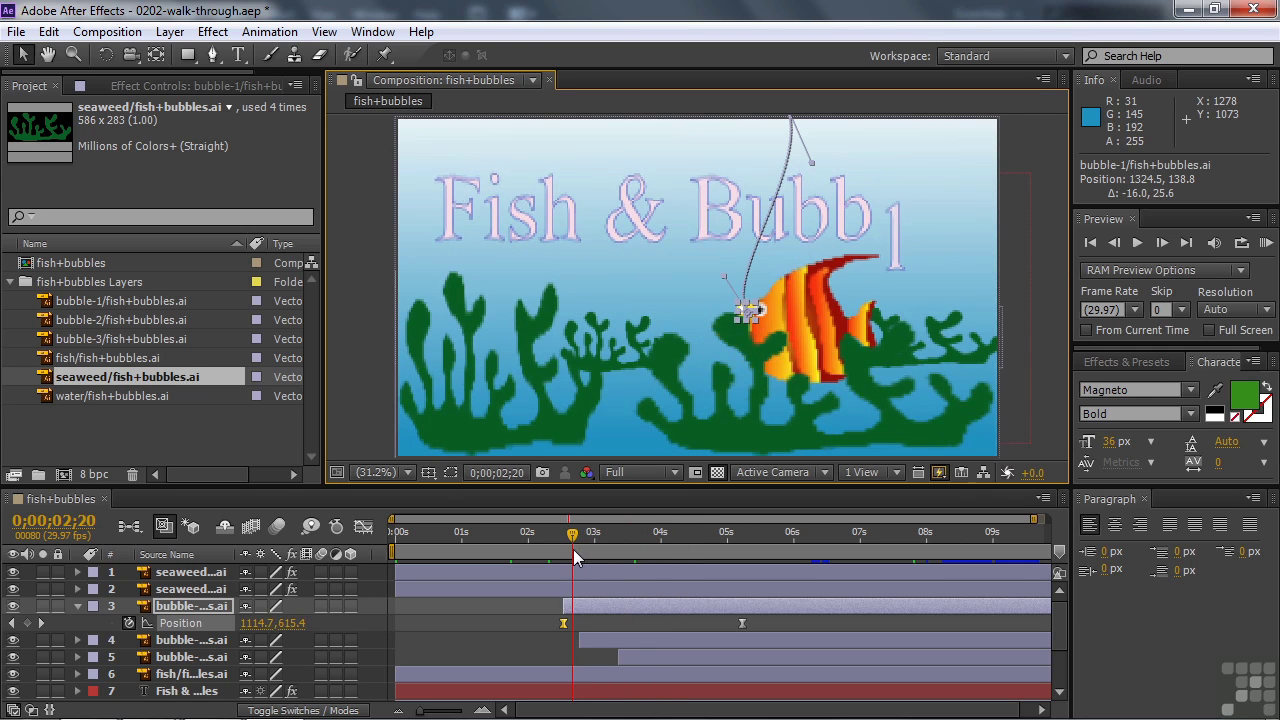
# Step: Reveal the Wave Warp effect on the foreground seaweed in layer 1 and examine its full effect settings
pyautogui.click(167, 574)
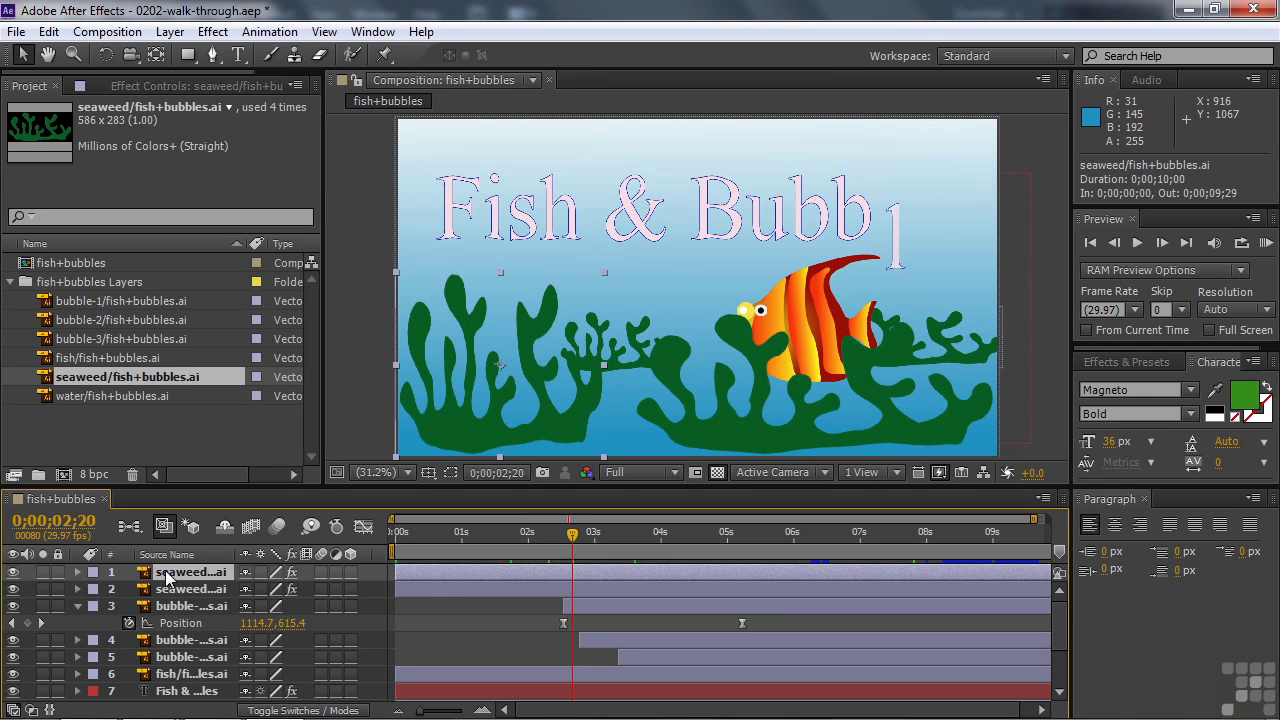
pyautogui.press('e')
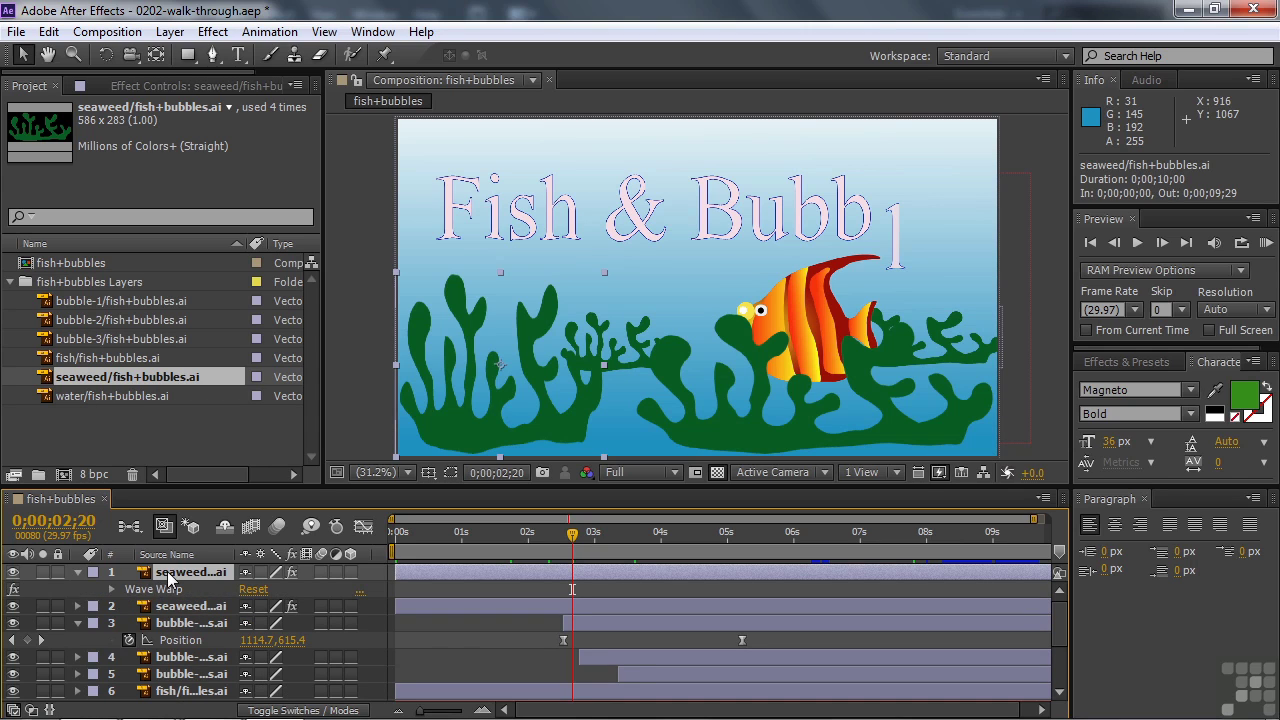
pyautogui.click(152, 85)
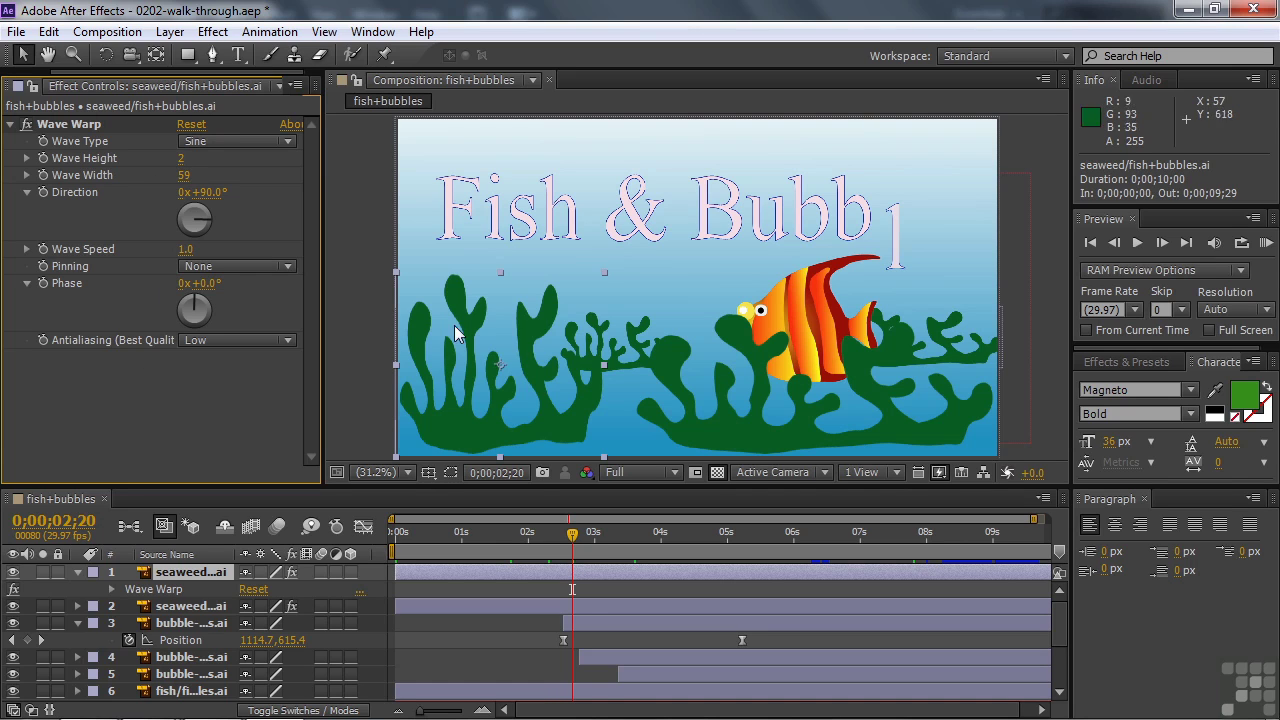
# Step: Play a short stretch of the composition from 0;00;03;11 to review the swaying seaweed, and stop at 0;00;03;21
pyautogui.moveTo(574, 543); pyautogui.dragTo(615, 543)
pyautogui.press('space')
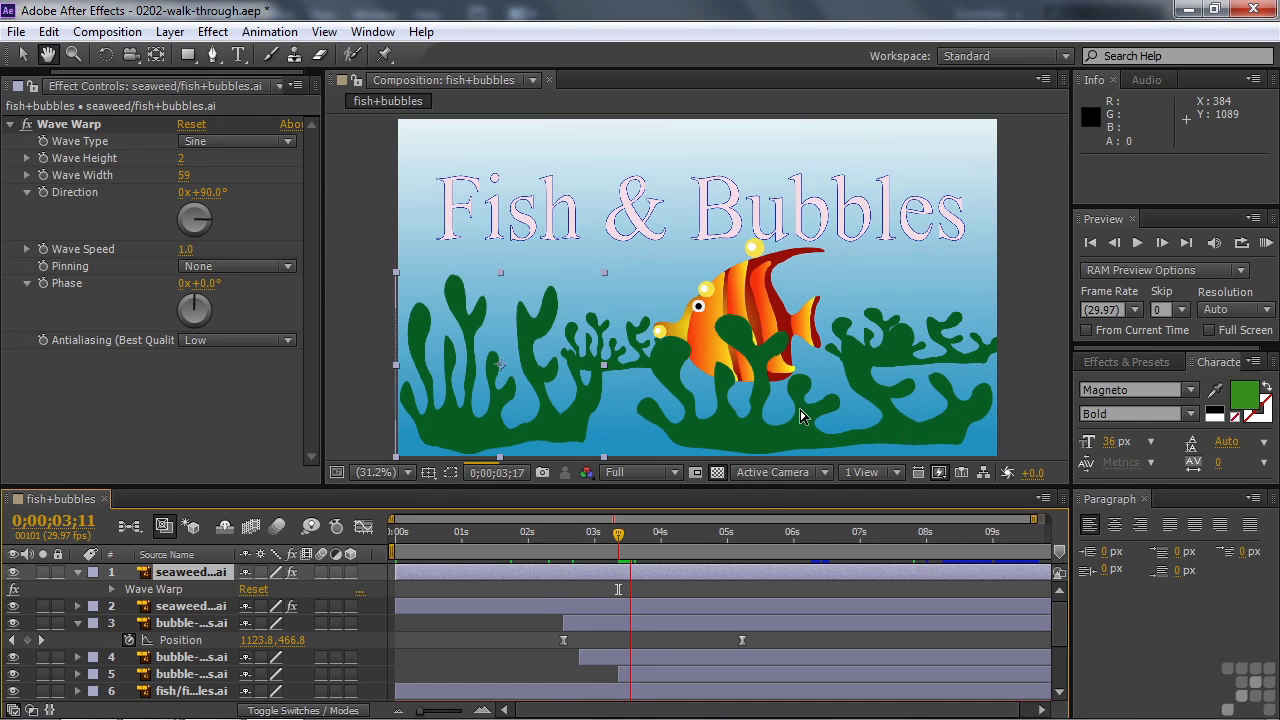
pyautogui.press('space')
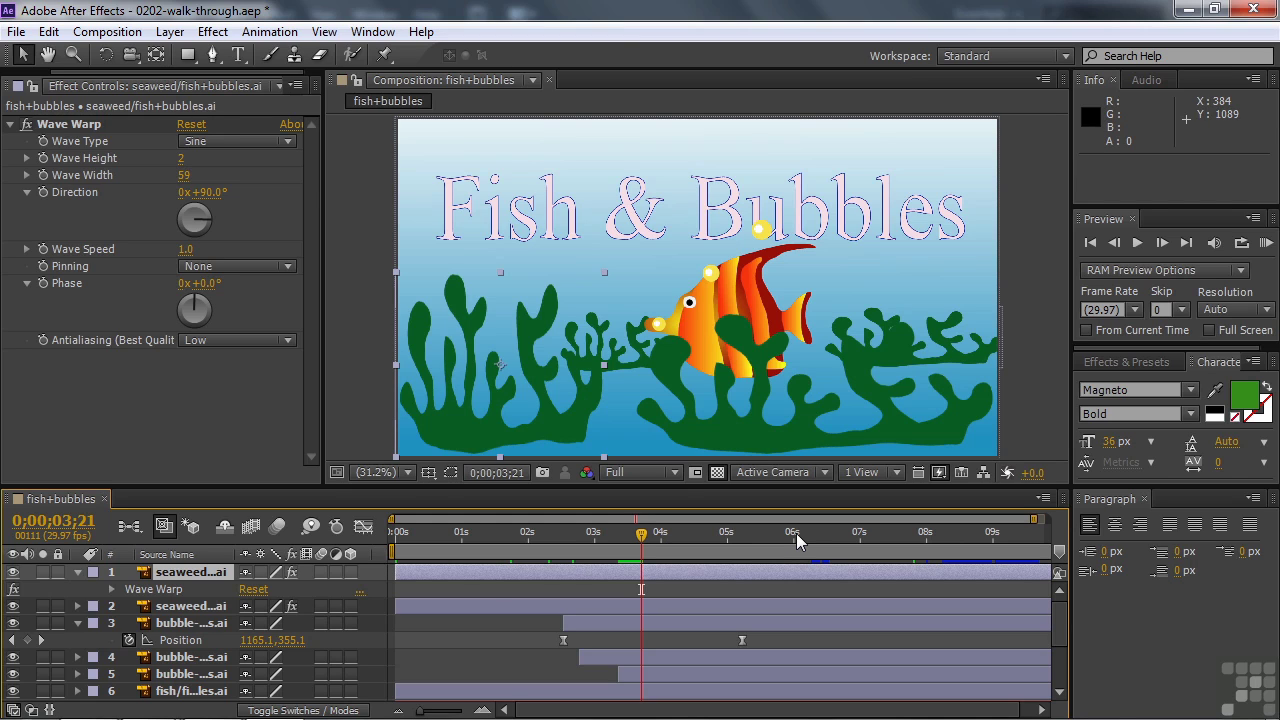
# Step: Return the current time to 0;00;00;00 and collapse the properties of layers 3 and 1
pyautogui.moveTo(641, 538); pyautogui.dragTo(395, 556)
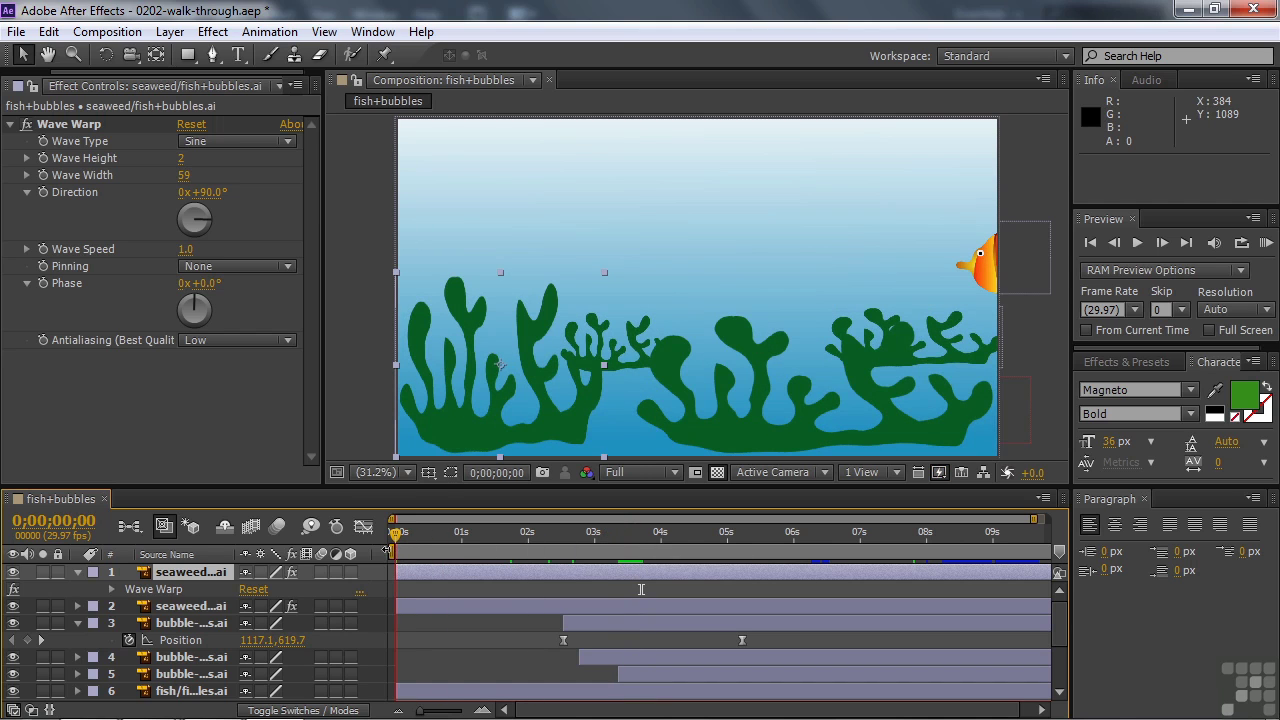
pyautogui.click(78, 623)
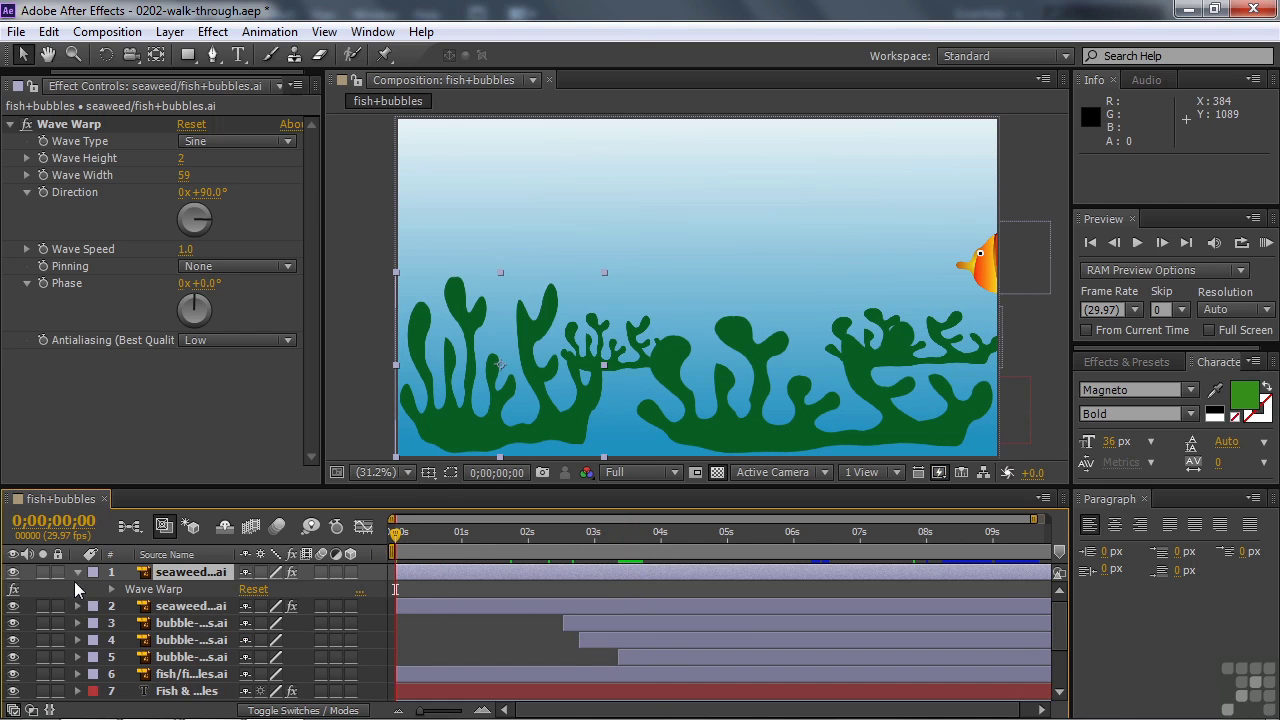
pyautogui.click(76, 571)
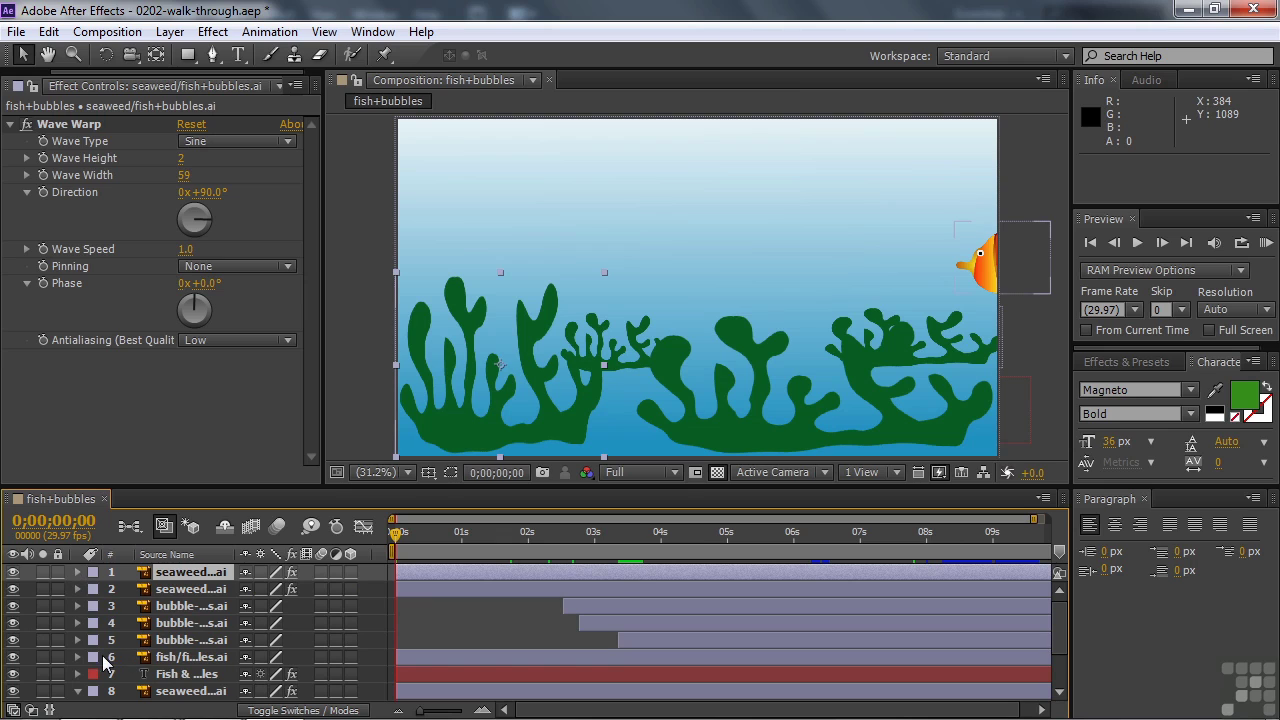
# Step: Reveal both the Position and Scale properties of the fish layer (layer 6) with their keyframes in view
pyautogui.click(150, 659)
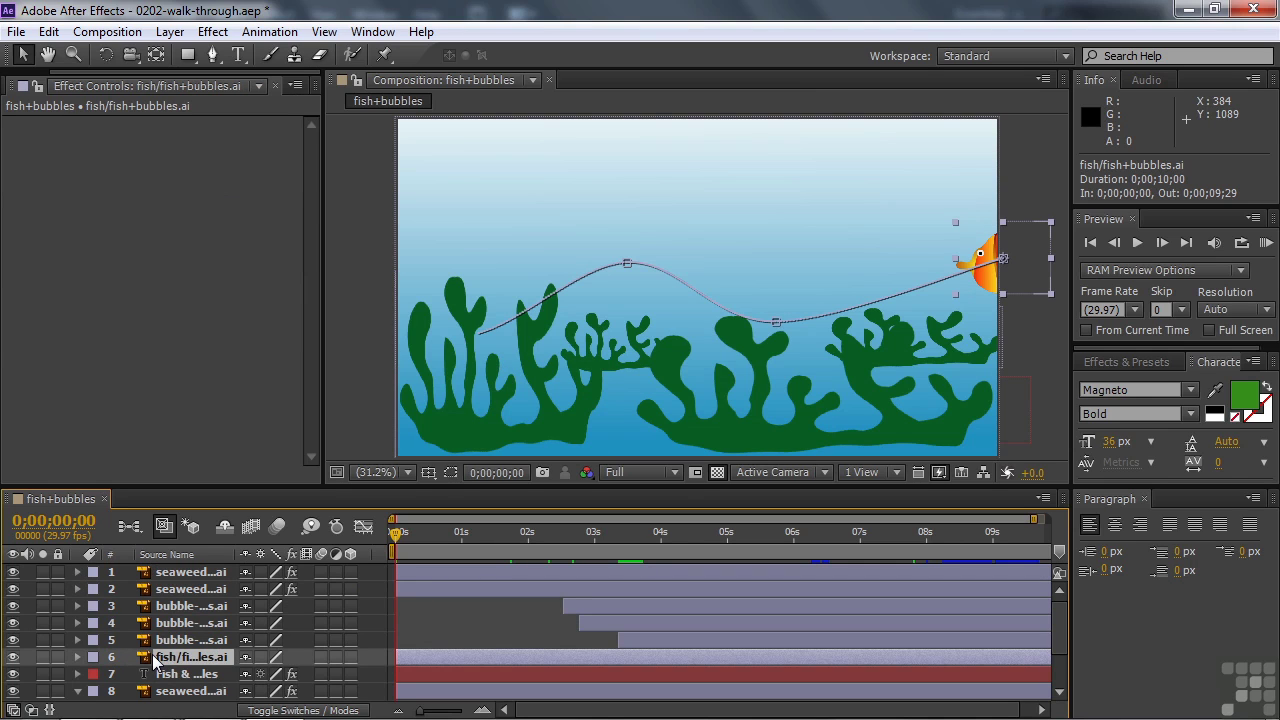
pyautogui.press('p')
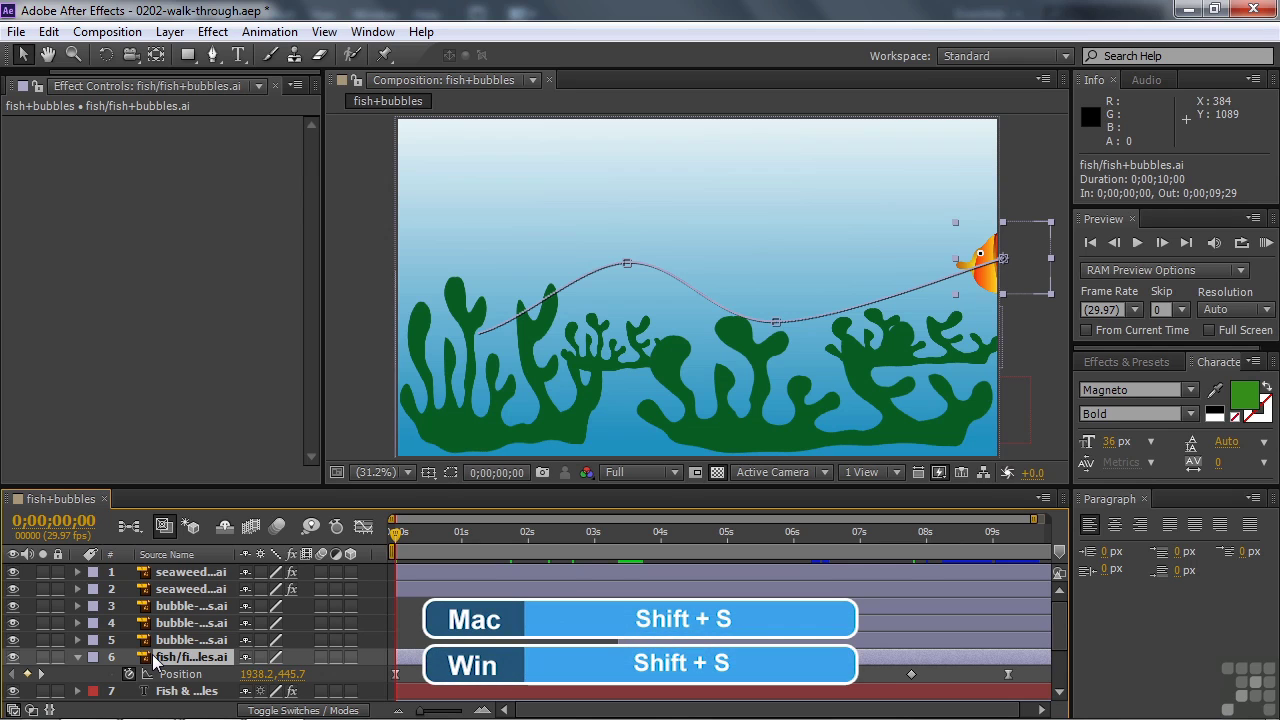
pyautogui.hotkey('shift', 's')
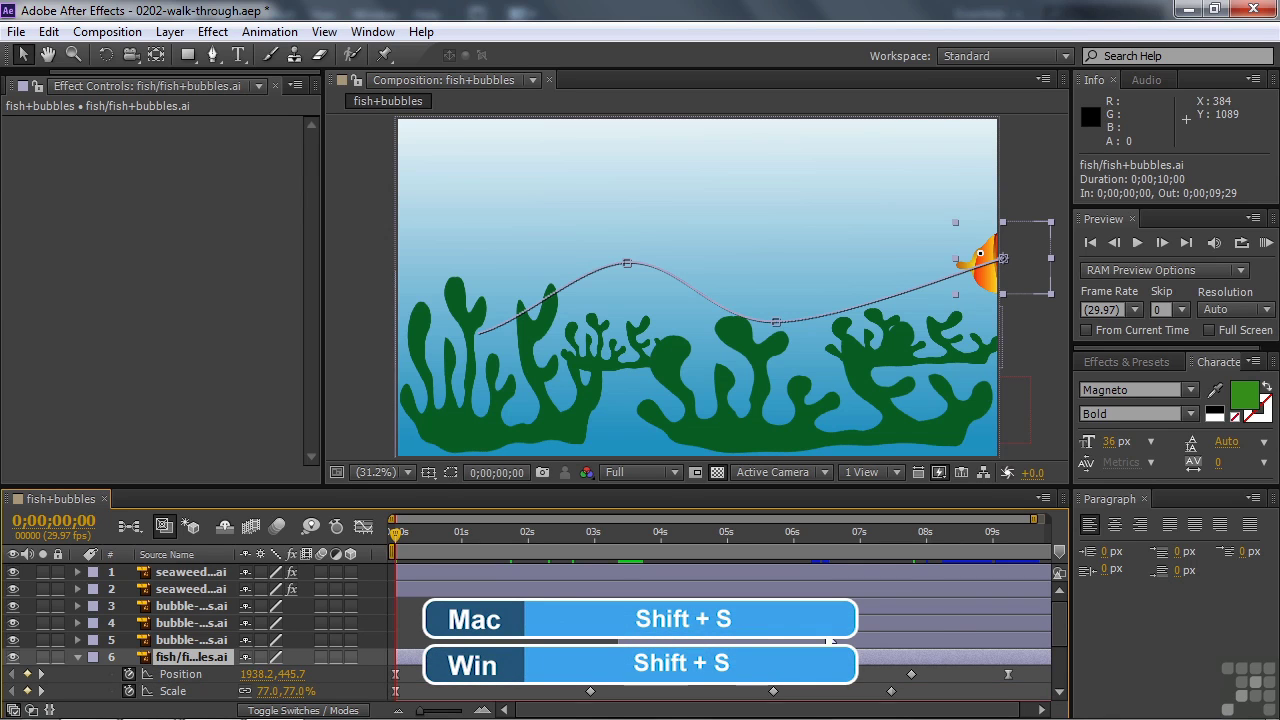
pyautogui.moveTo(1060, 623); pyautogui.dragTo(1052, 652)
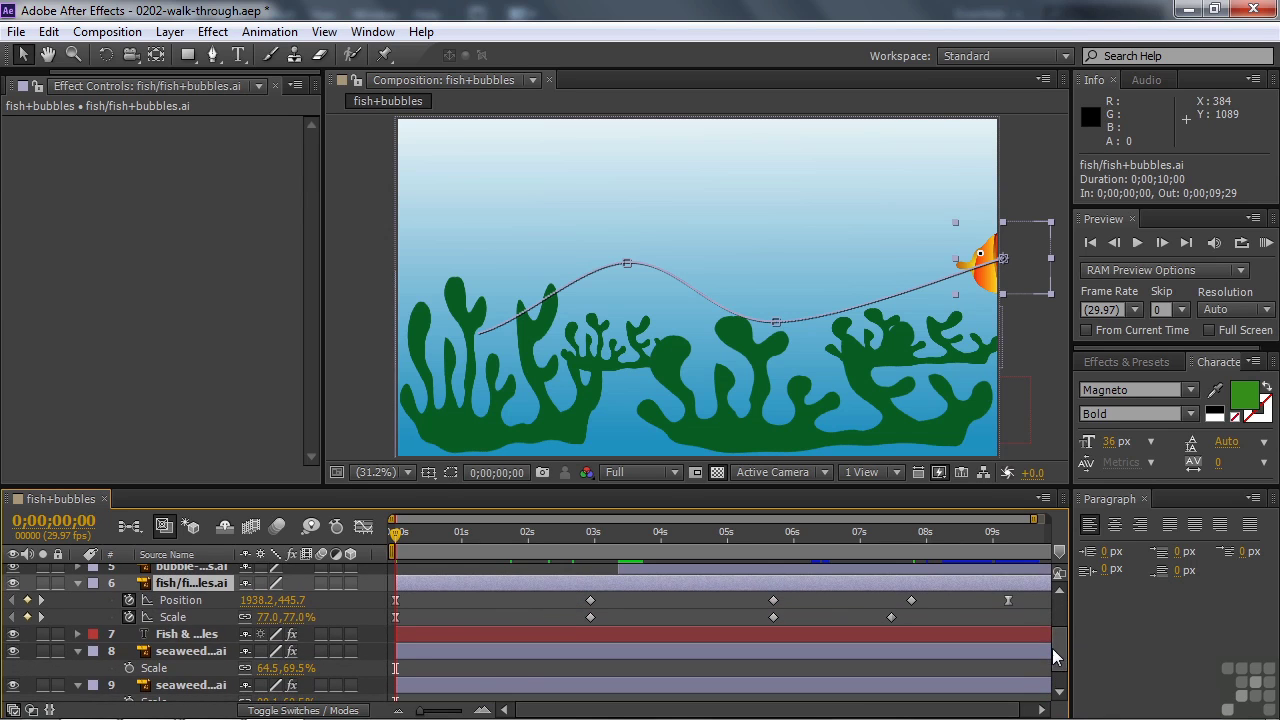
pyautogui.scroll(1, 1048, 644)
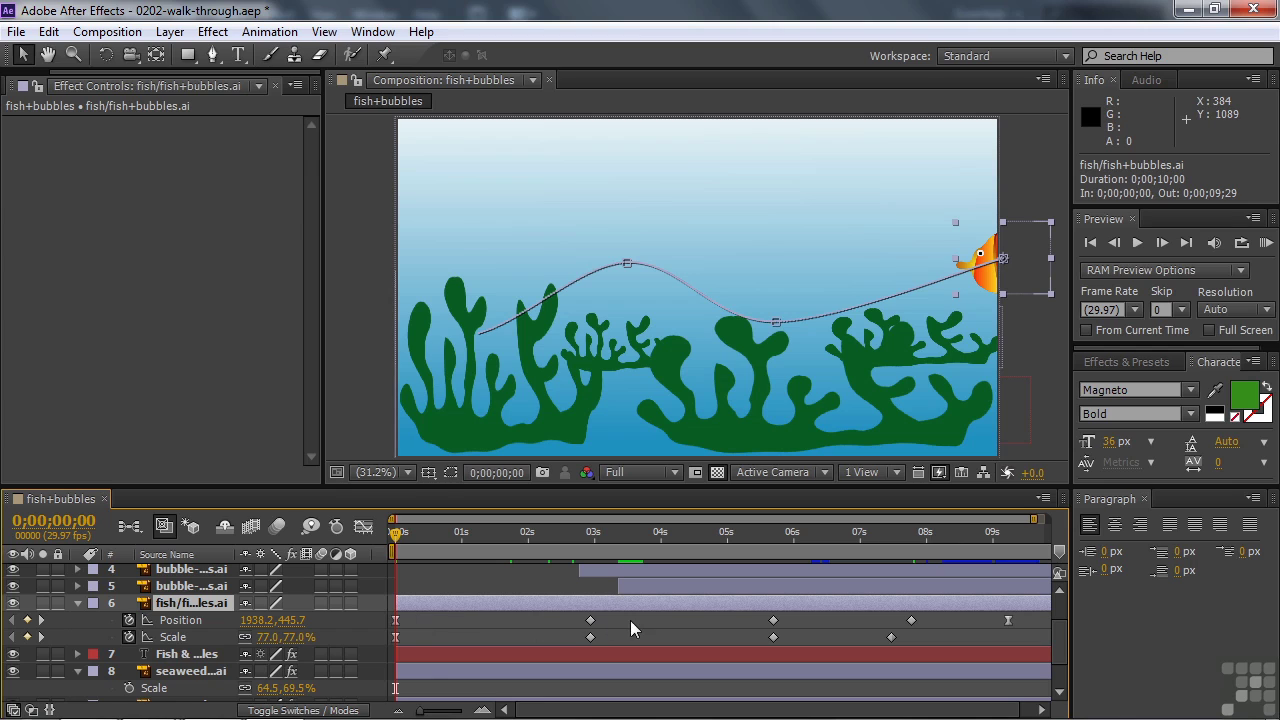
# Step: Examine the fish layer's first and last Position keyframes and scrub to 0;00;00;26 to review its movement and growth
pyautogui.click(512, 620)
pyautogui.moveTo(398, 623)
pyautogui.moveTo(1009, 620)
pyautogui.moveTo(397, 538); pyautogui.dragTo(420, 535)
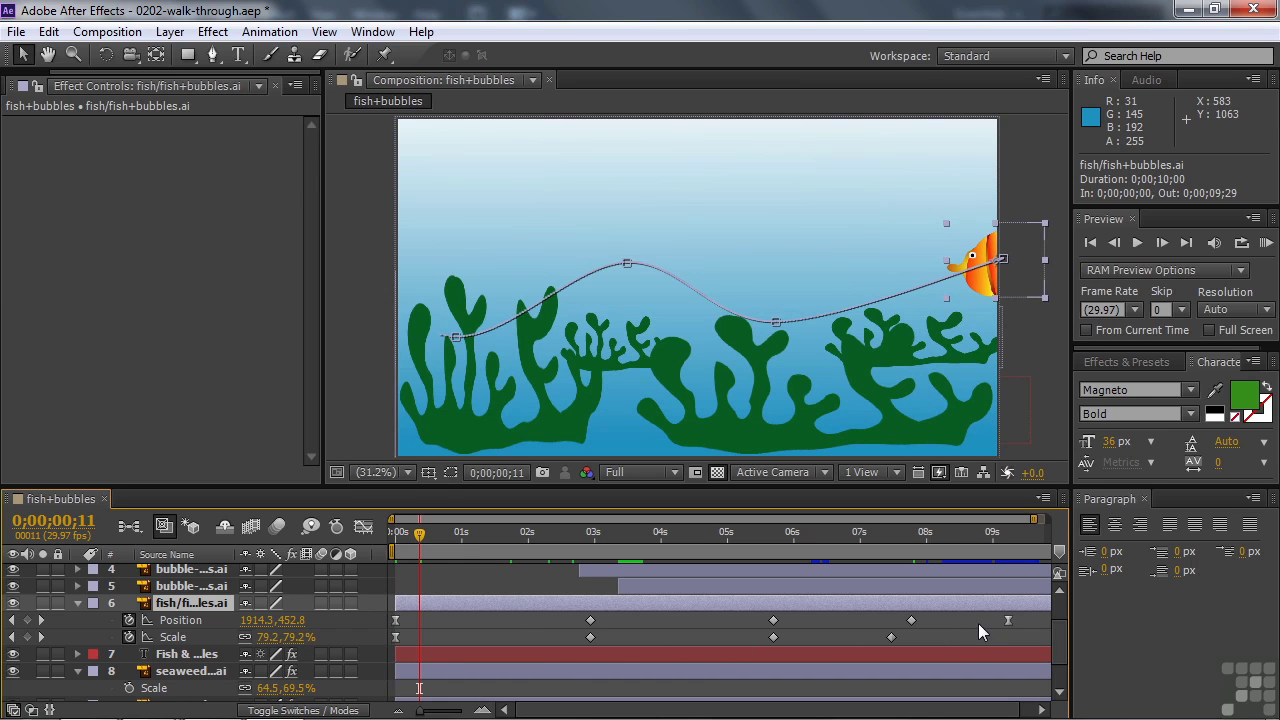
pyautogui.moveTo(436, 548); pyautogui.dragTo(452, 546)
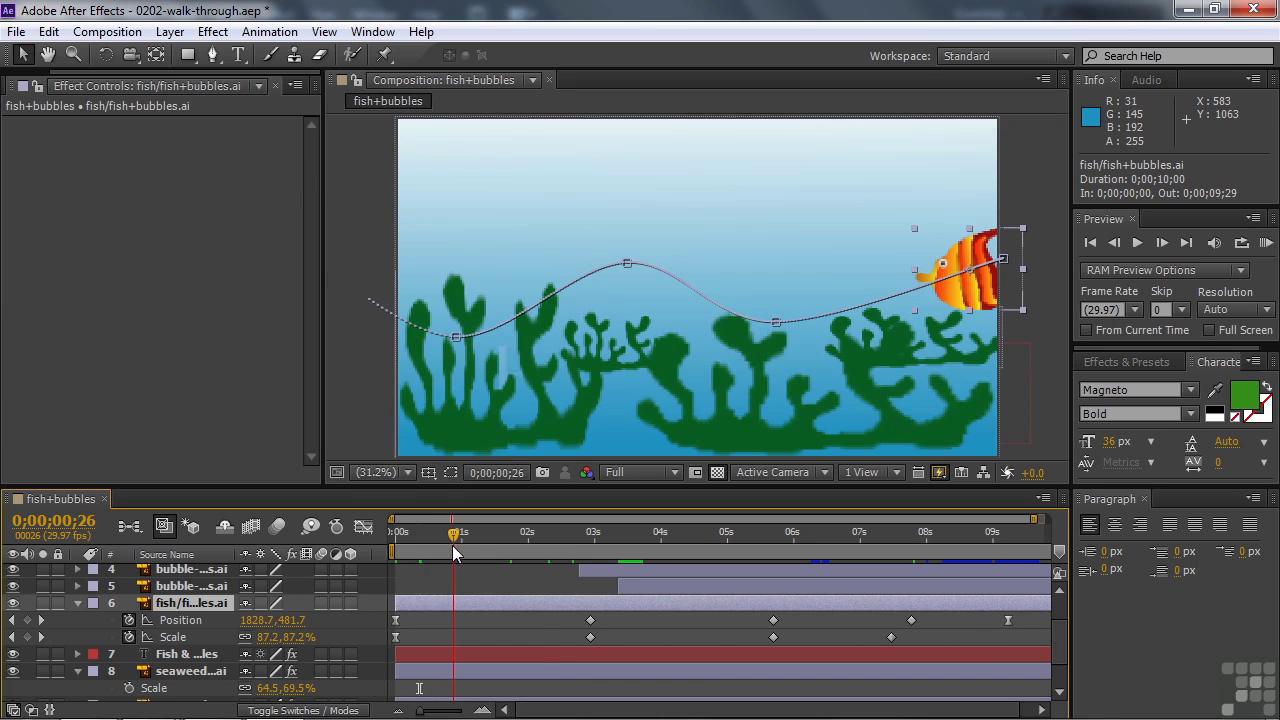
# Step: Select the three intermediate keyframes on the fish's motion path one by one to match them with their Position keyframes in the timeline
pyautogui.click(776, 323)
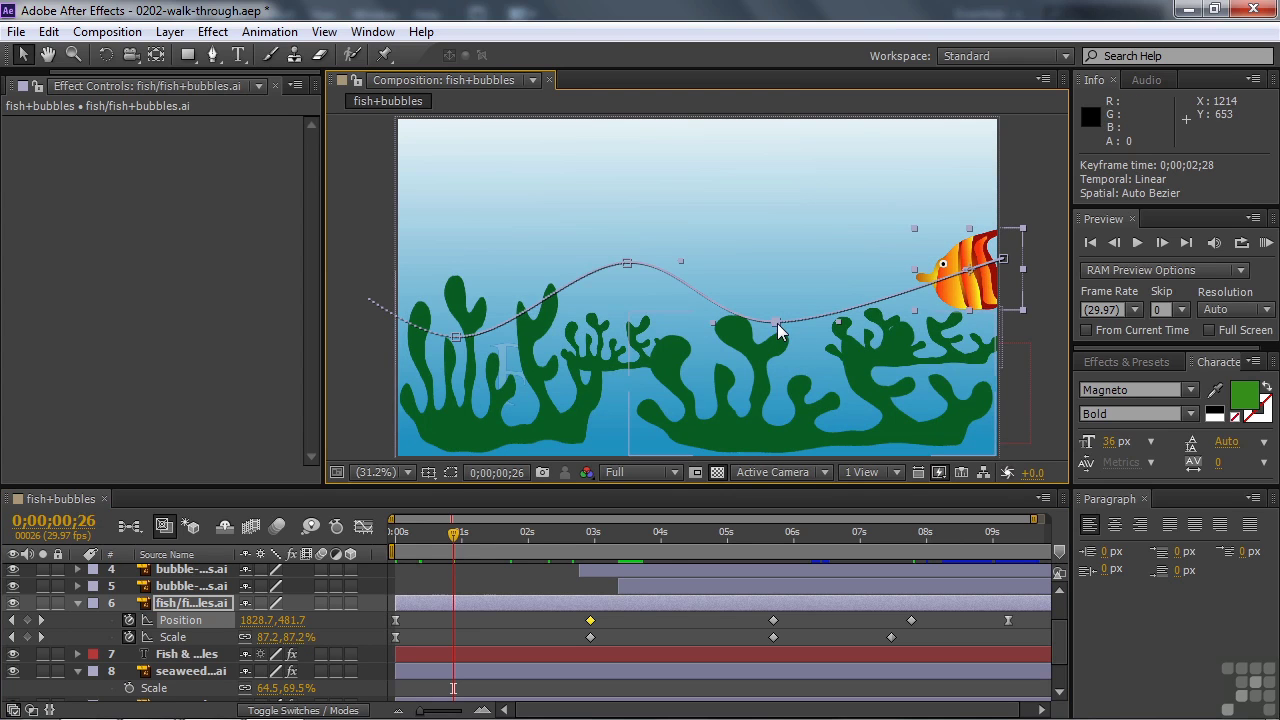
pyautogui.click(625, 264)
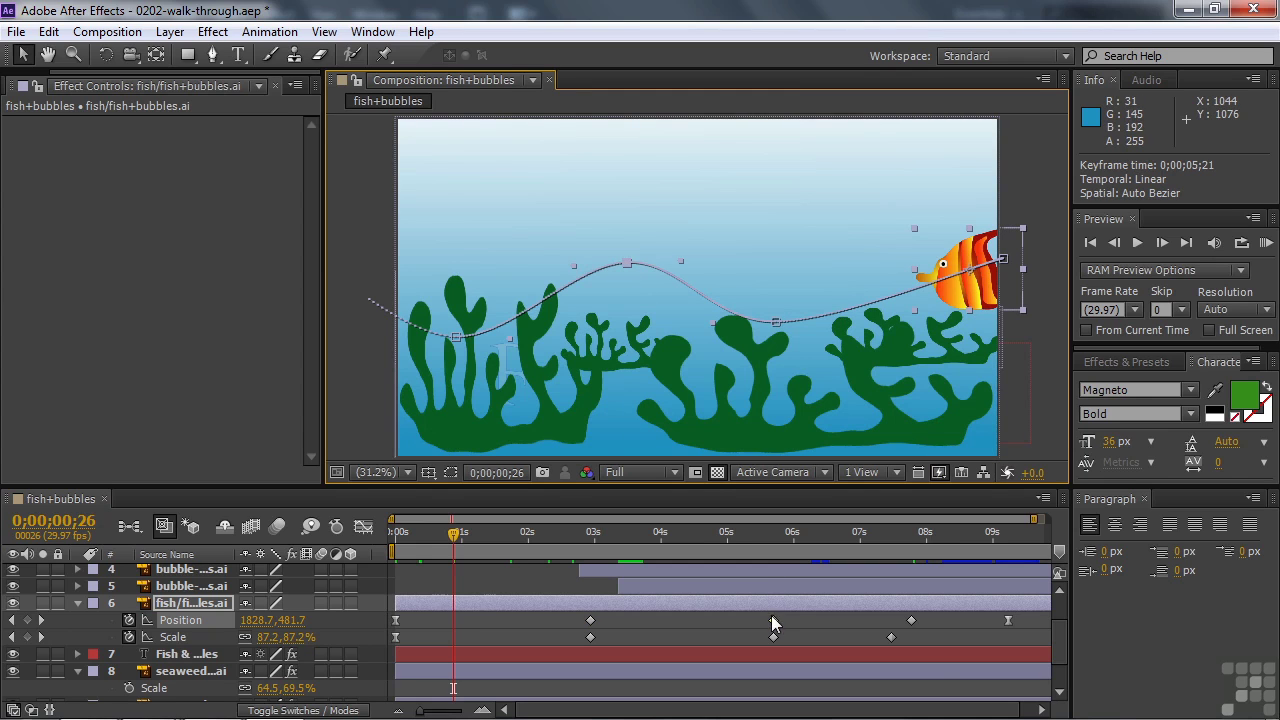
pyautogui.click(456, 339)
pyautogui.moveTo(910, 630)
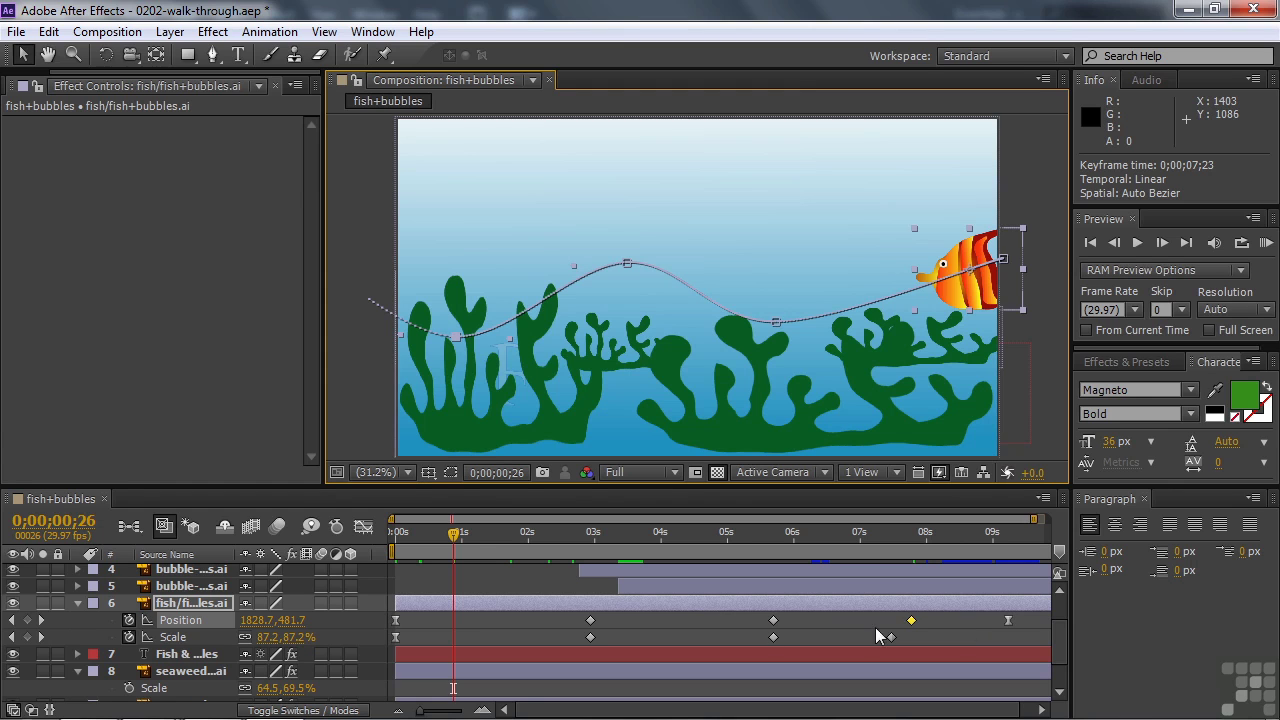
# Step: Go to the fish's Position keyframe at 0;00;02;28 and move the fish's path point to 1227.3, 670.9
pyautogui.moveTo(458, 536); pyautogui.dragTo(500, 535)
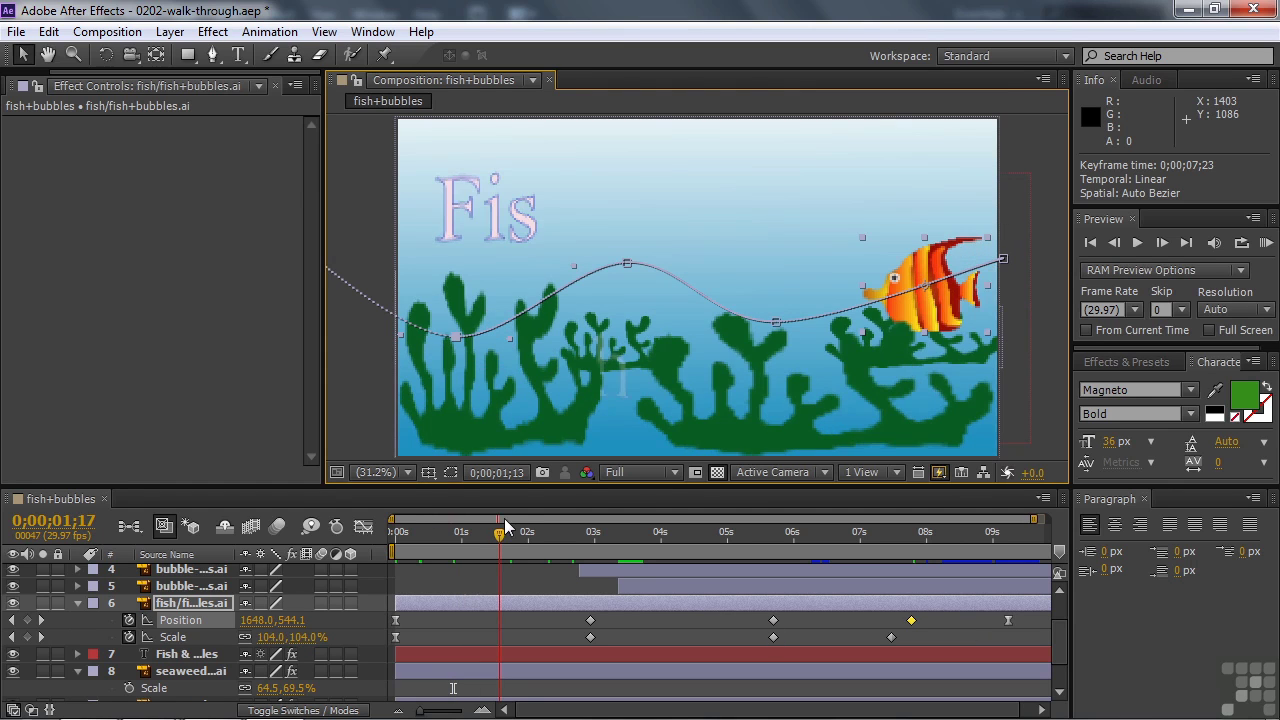
pyautogui.click(41, 620)
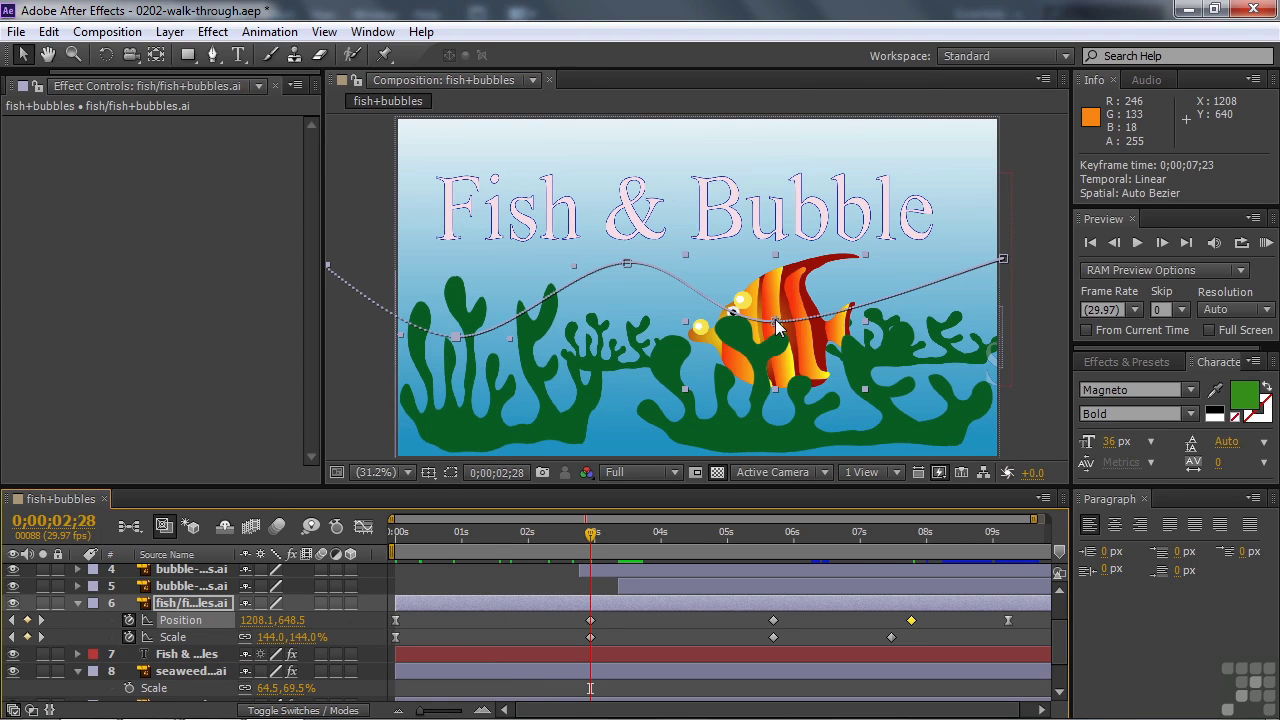
pyautogui.moveTo(775, 322)
pyautogui.mouseDown()
pyautogui.moveTo(835, 245)
pyautogui.moveTo(783, 342)
pyautogui.moveTo(783, 331)
pyautogui.mouseUp()
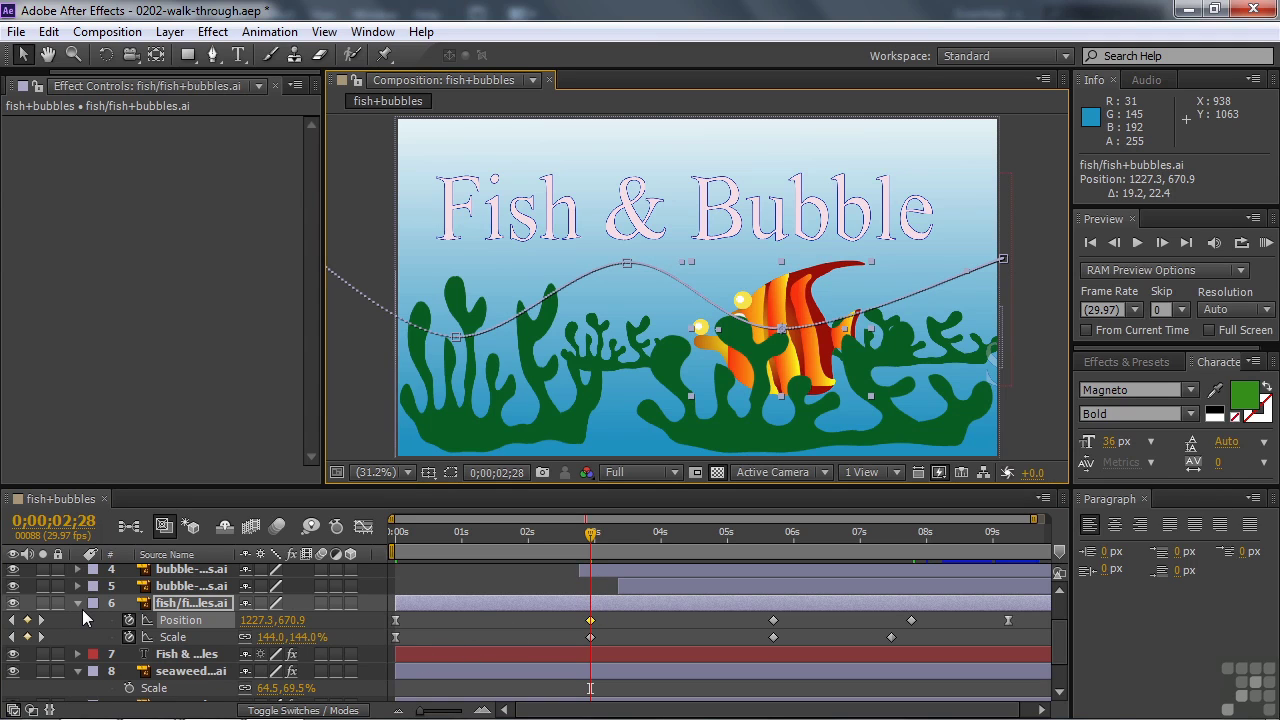
# Step: Collapse the properties of the fish layer and of background seaweed layers 8 and 9
pyautogui.click(80, 604)
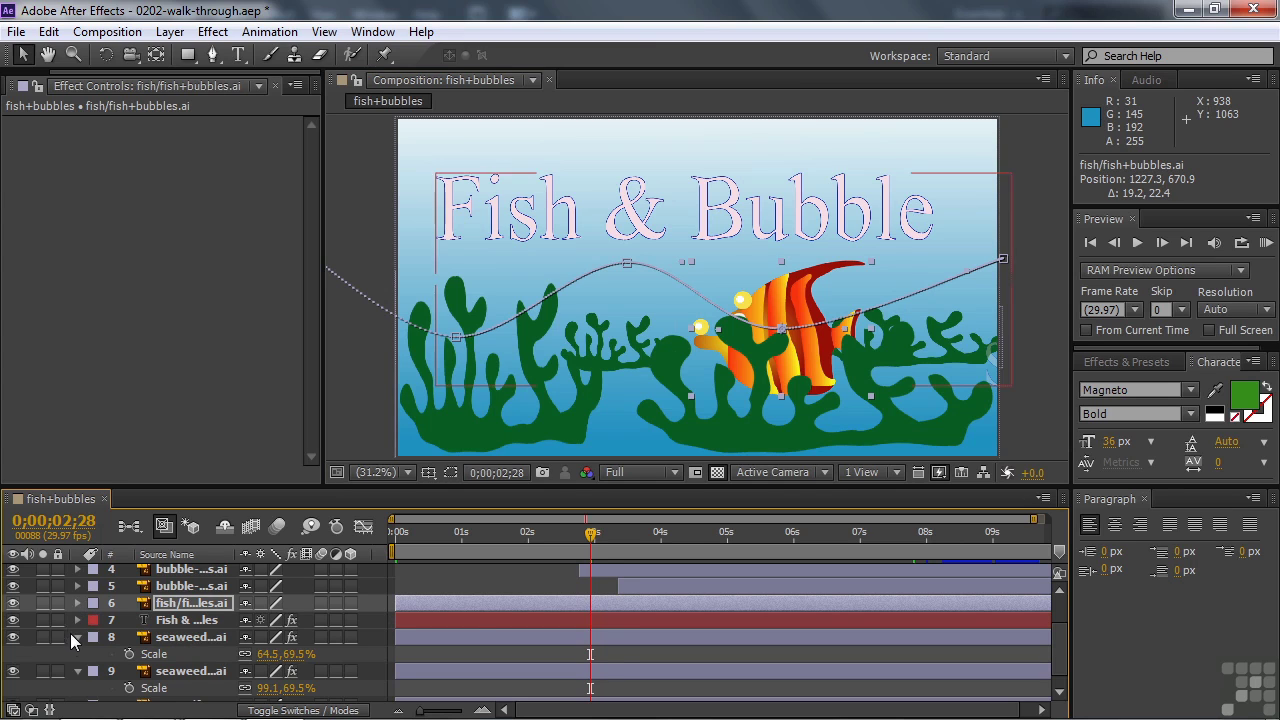
pyautogui.click(78, 637)
pyautogui.click(78, 653)
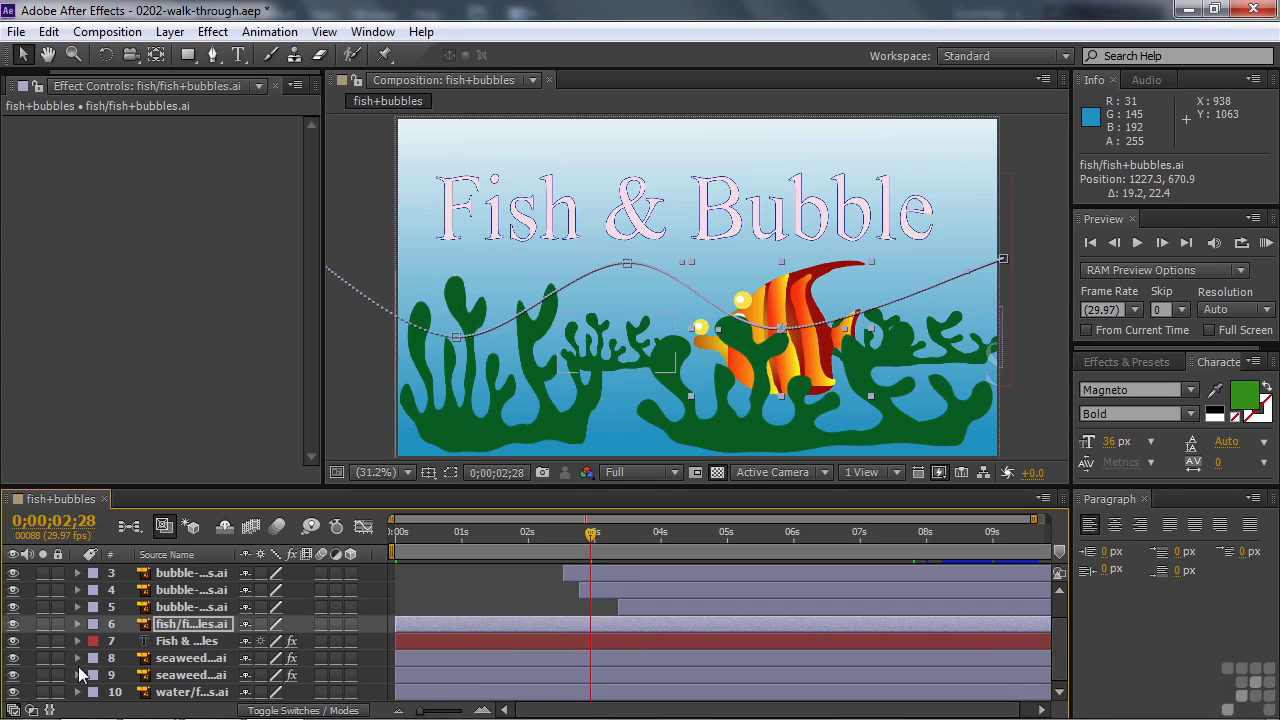
# Step: Expand the Fish & Bubbles text layer down to Animator 1's Range Selector and scrub to 0;00;02;11 to examine the animated Start value
pyautogui.click(163, 645)
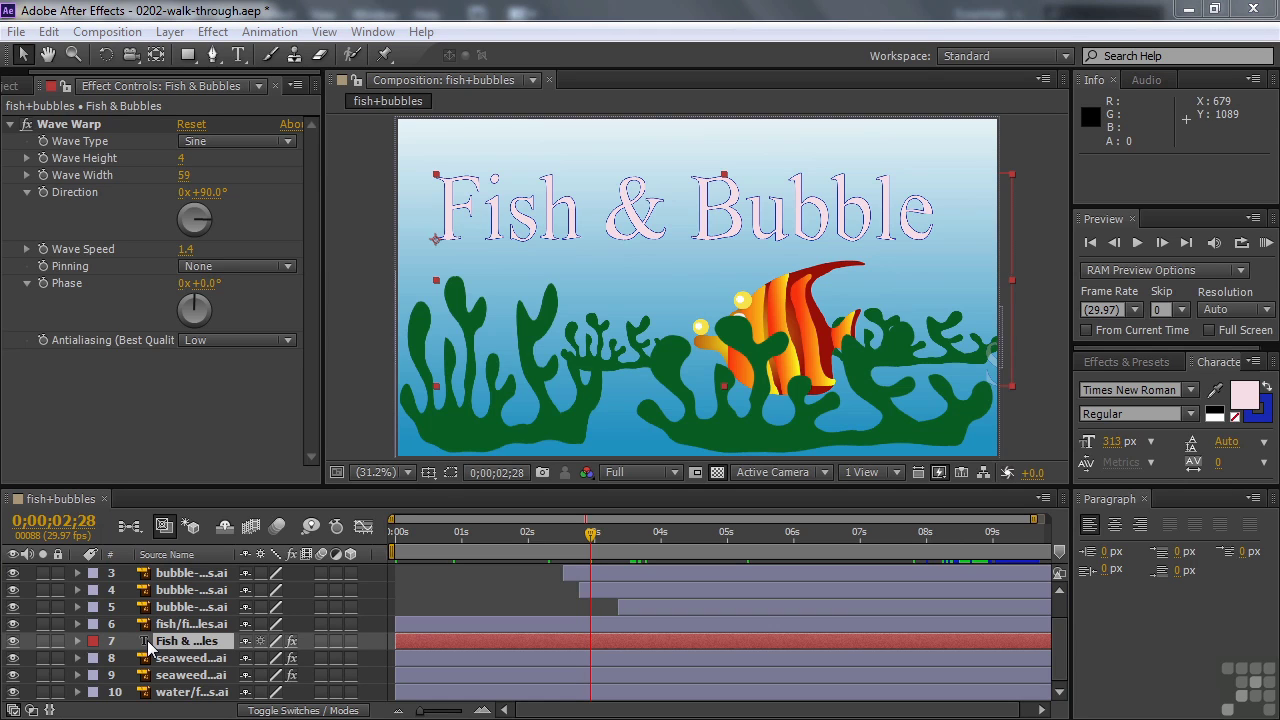
pyautogui.click(77, 641)
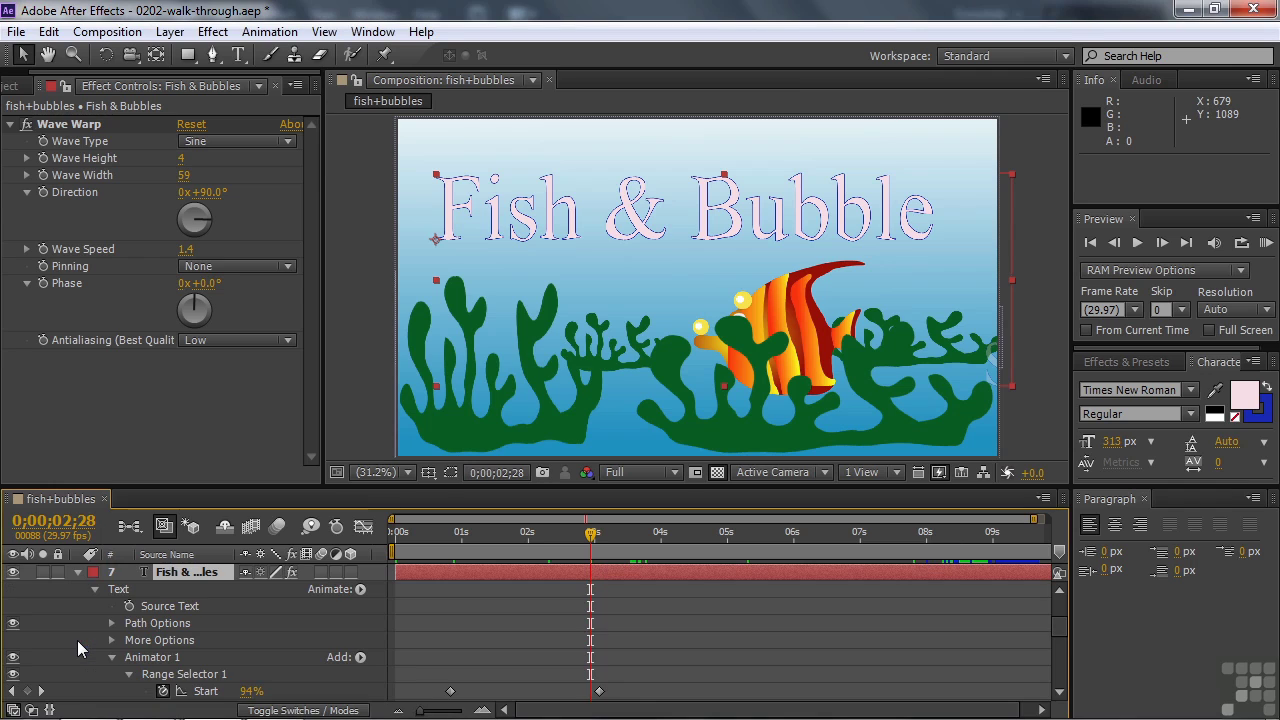
pyautogui.click(113, 658)
pyautogui.click(113, 673)
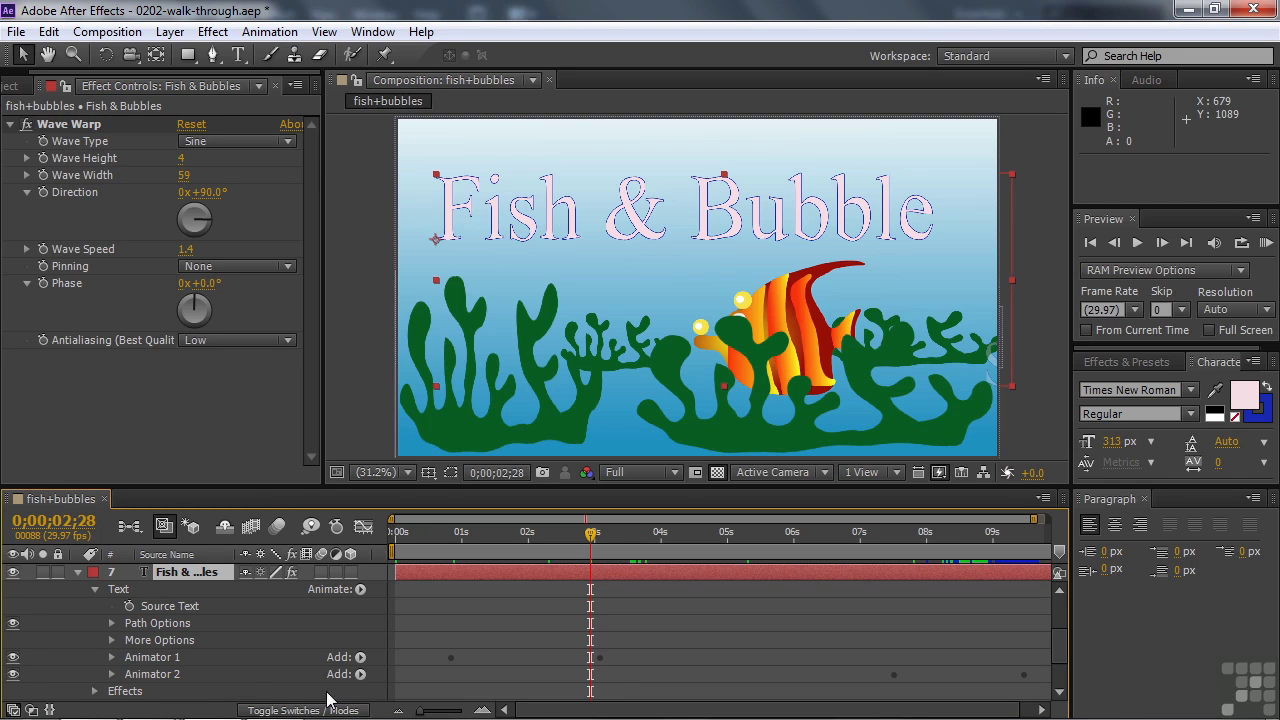
pyautogui.click(111, 657)
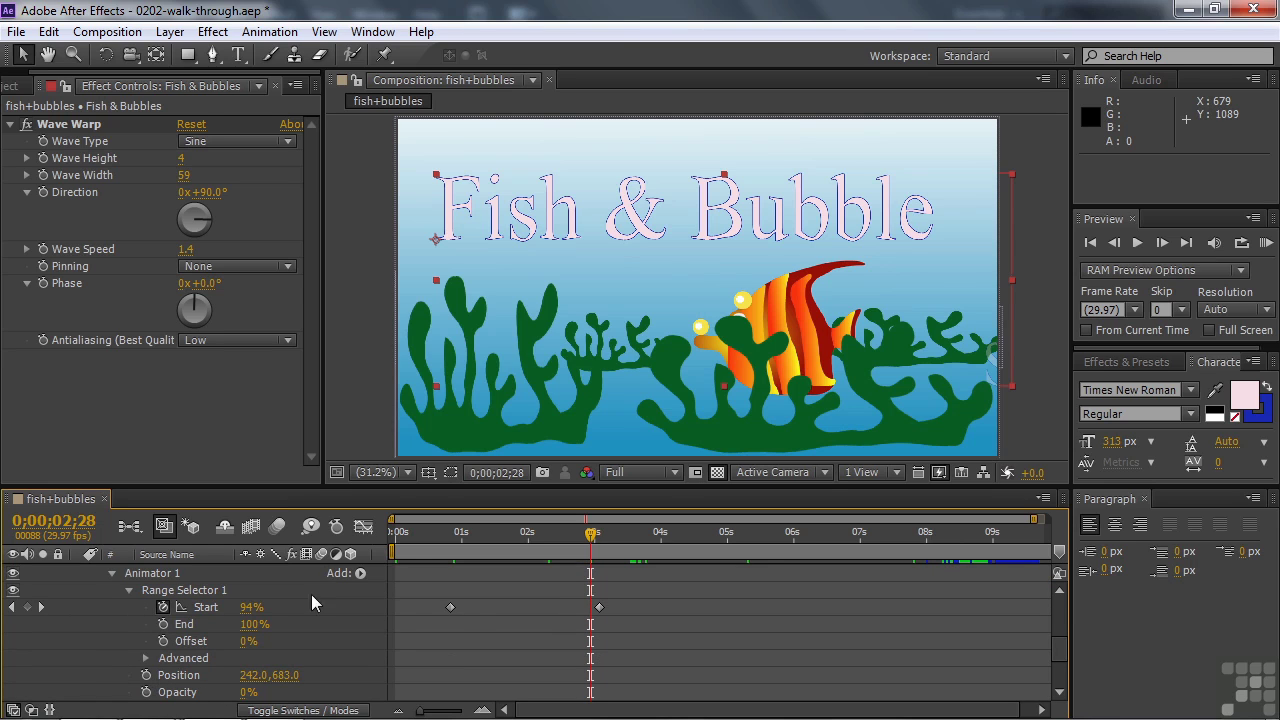
pyautogui.moveTo(593, 541); pyautogui.dragTo(545, 541)
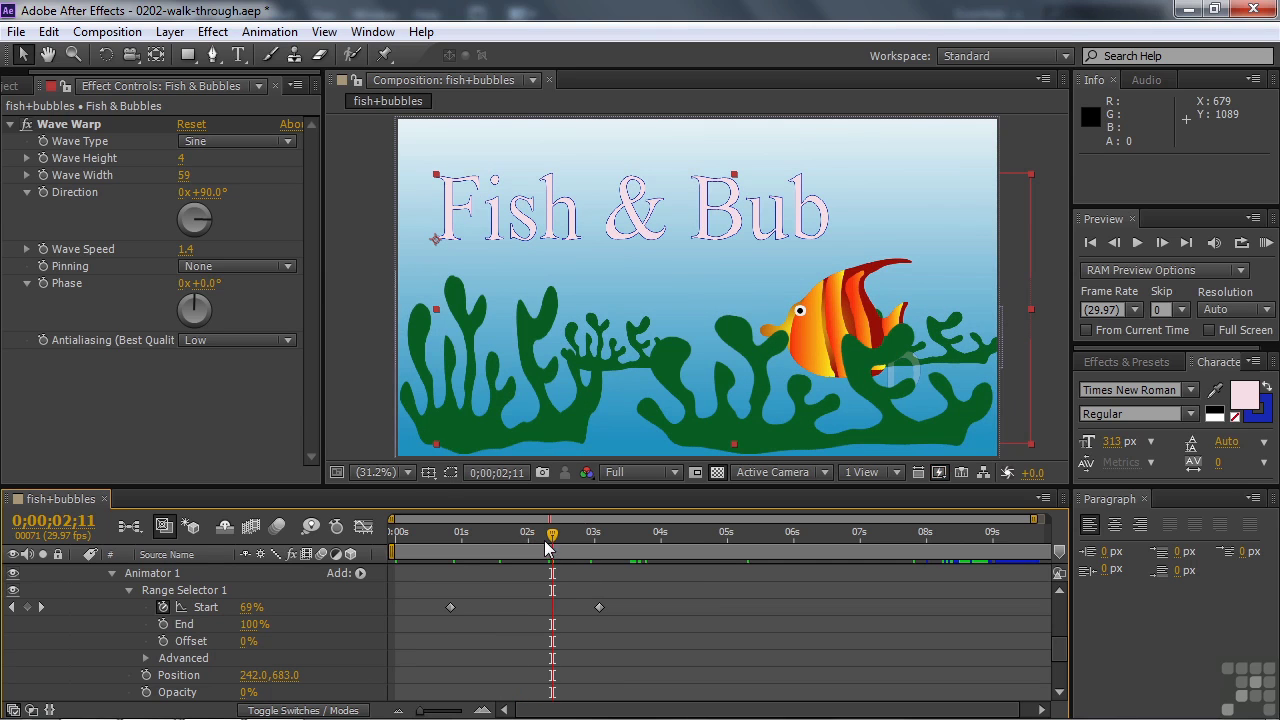
# Step: Collapse the title text's Animator 1, expand Animator 2 to examine its Range Selector's Start keyframes, and return to 0;00;00;00
pyautogui.click(112, 573)
pyautogui.click(111, 607)
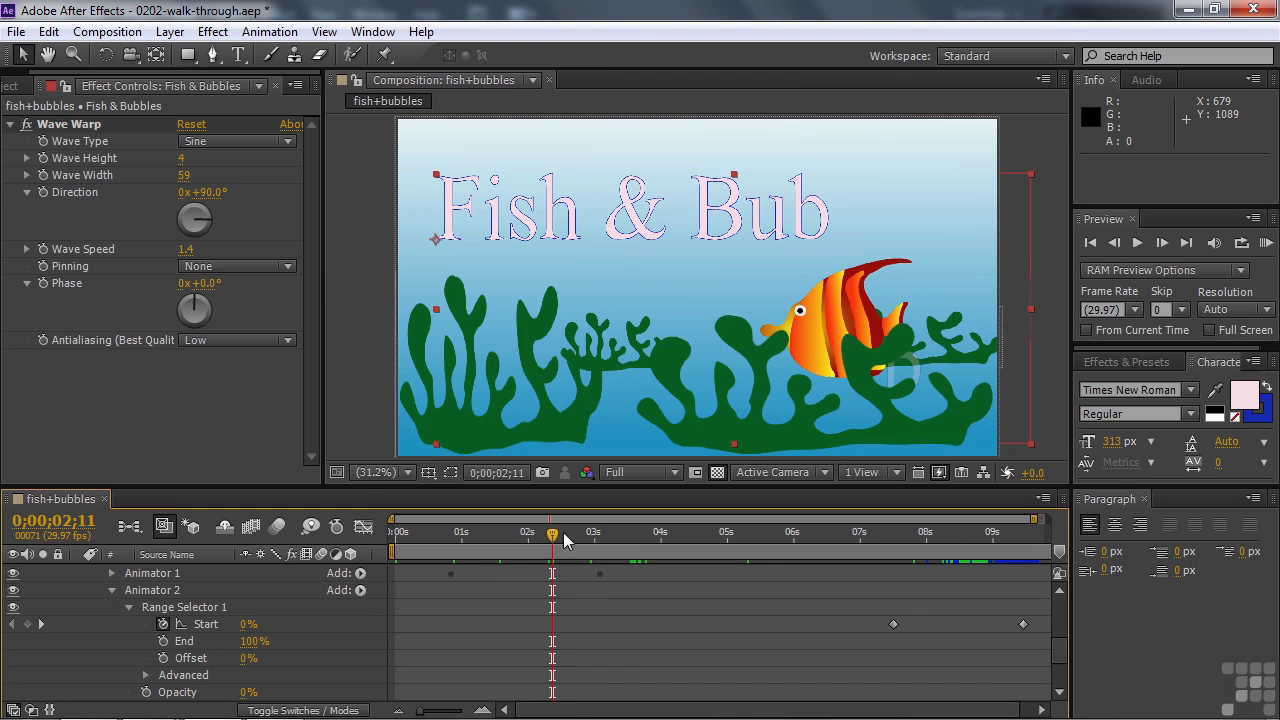
pyautogui.moveTo(573, 533); pyautogui.dragTo(392, 548)
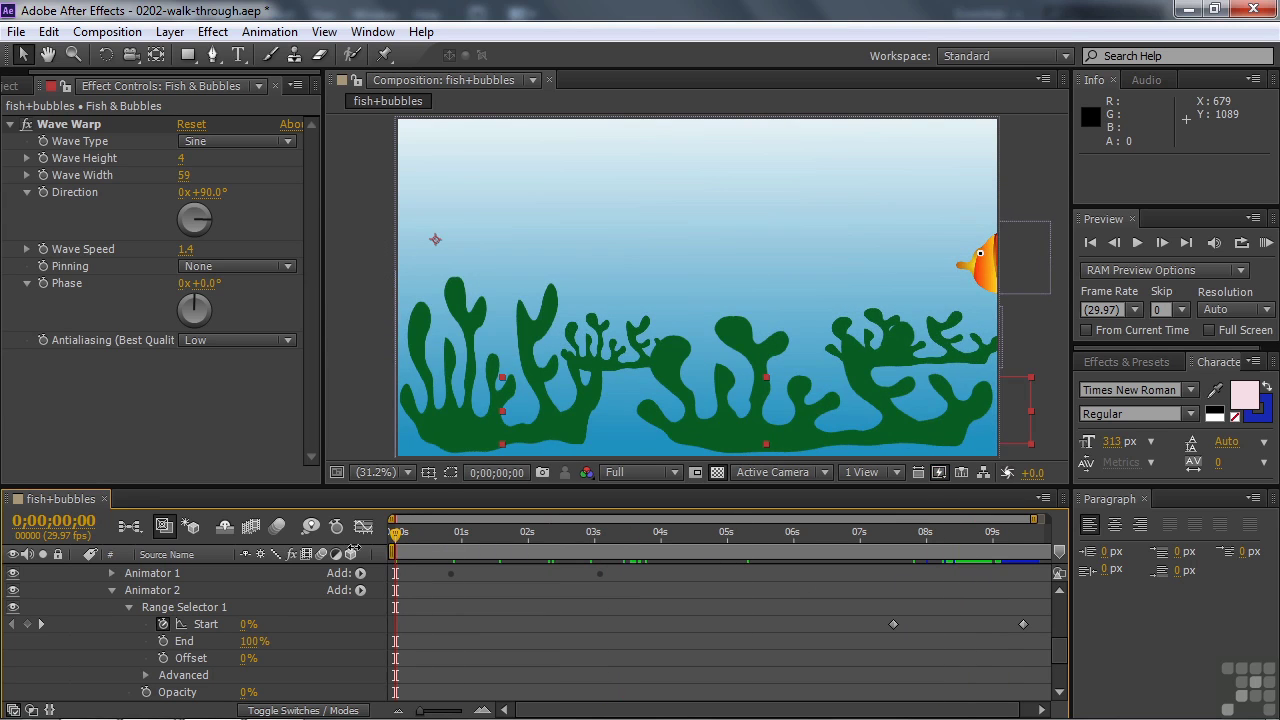
# Step: Collapse Animator 2 and all properties of the Fish & Bubbles text layer
pyautogui.click(112, 590)
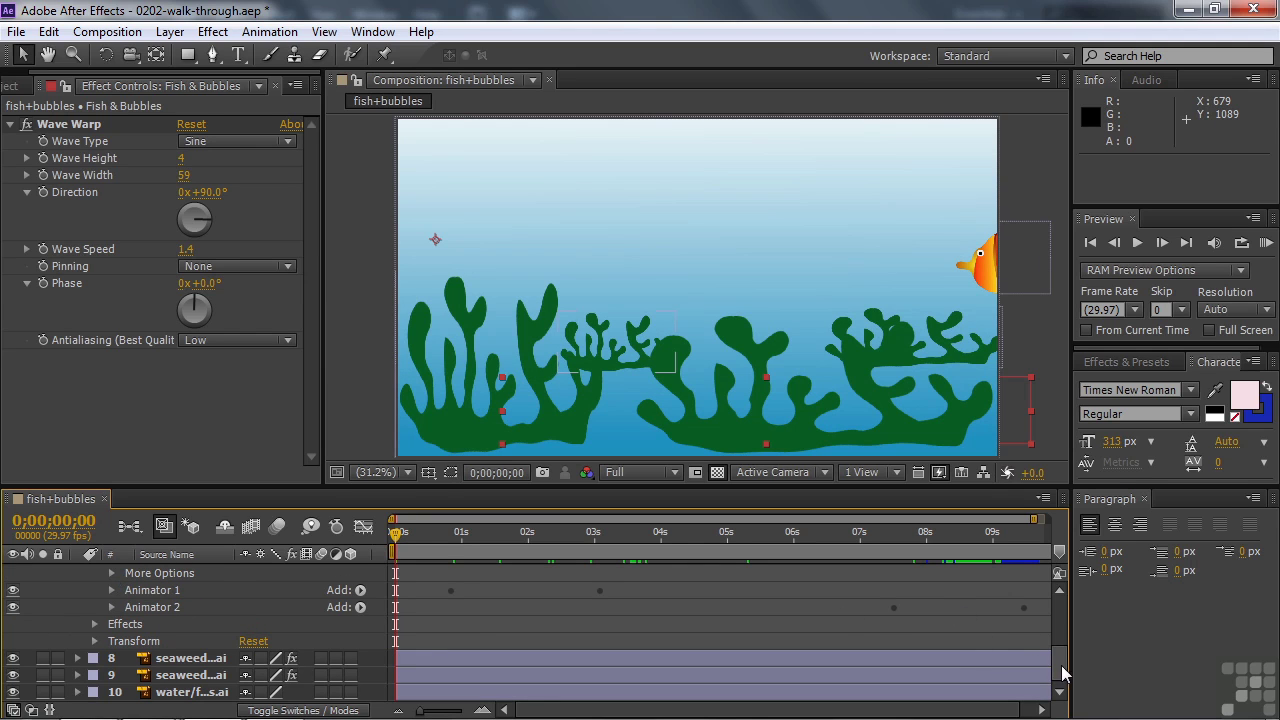
pyautogui.scroll(5, 1062, 640)
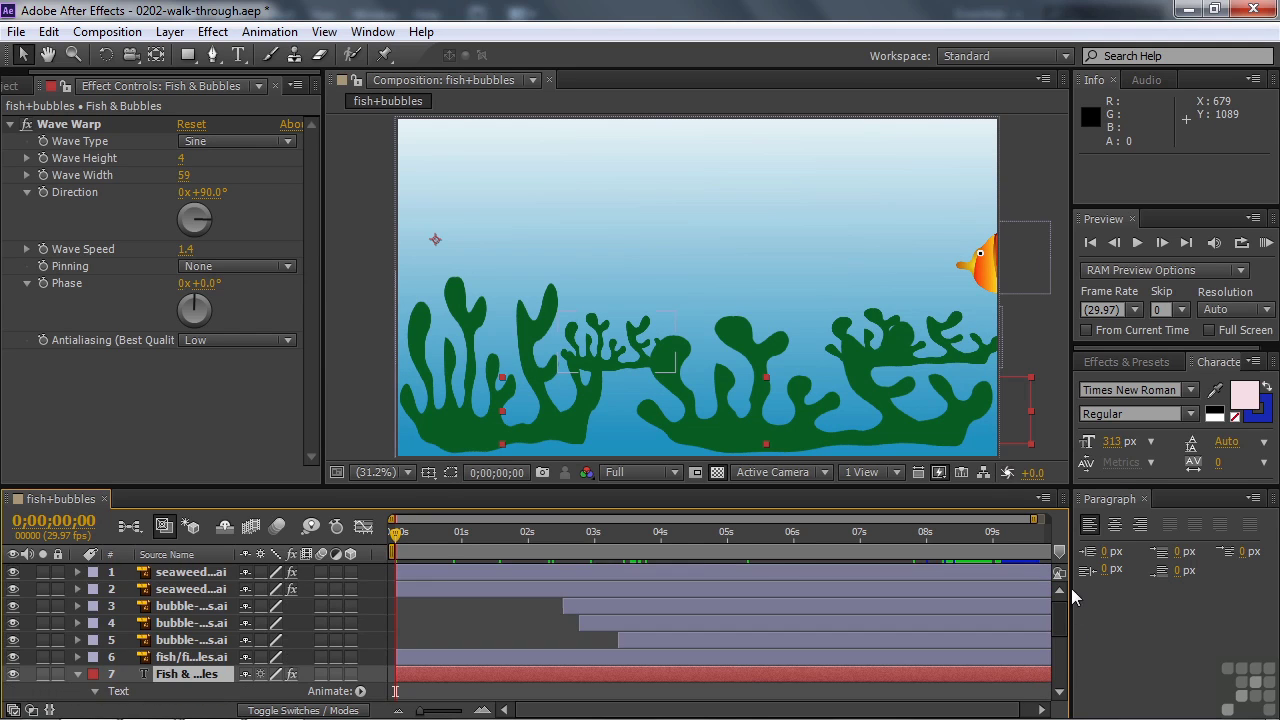
pyautogui.click(78, 674)
pyautogui.scroll(-1, 1060, 640)
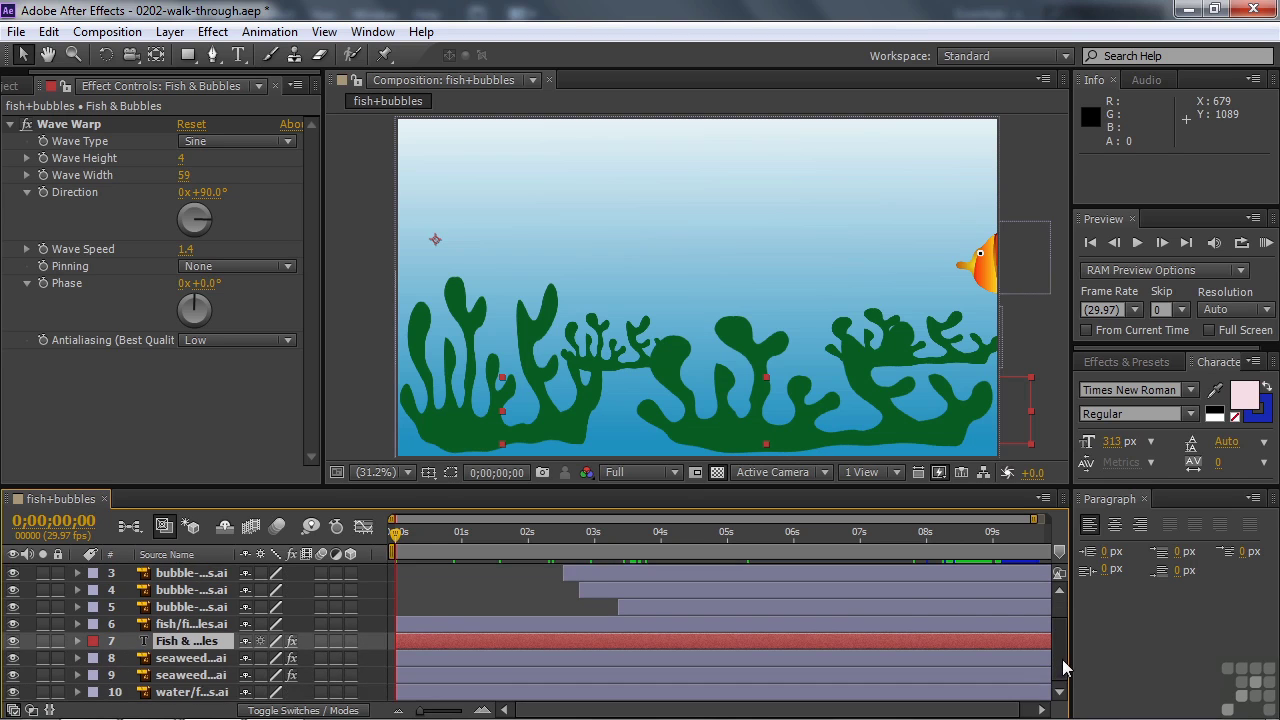
pyautogui.scroll(1, 1066, 655)
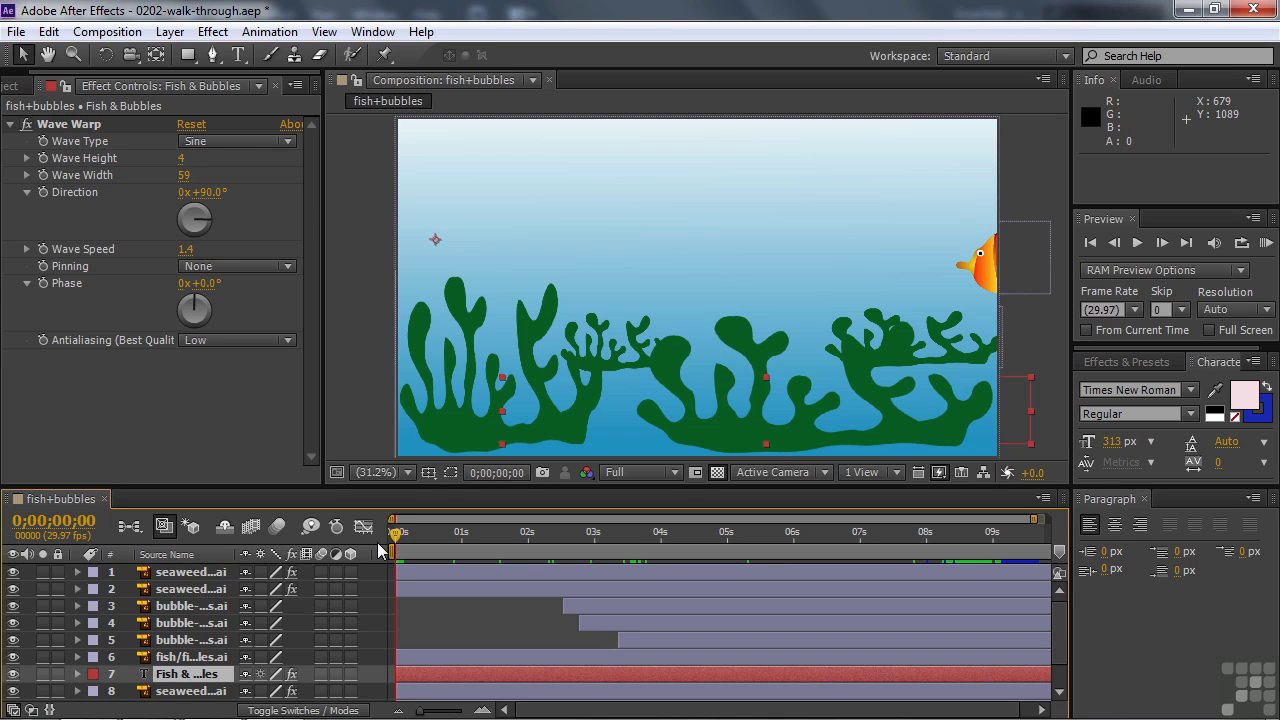
# Step: Play through the composition from the first frame to cache the preview, and return to the start
pyautogui.press('space')
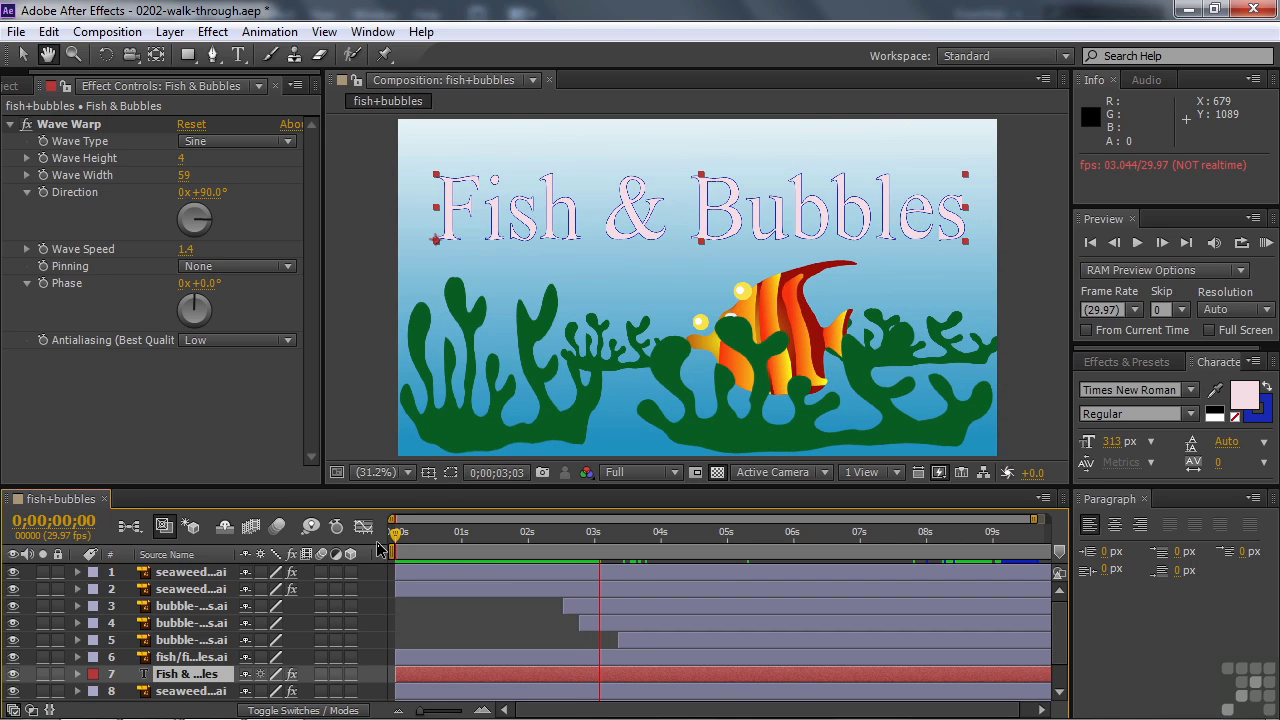
pyautogui.press('space')
pyautogui.press('Home')
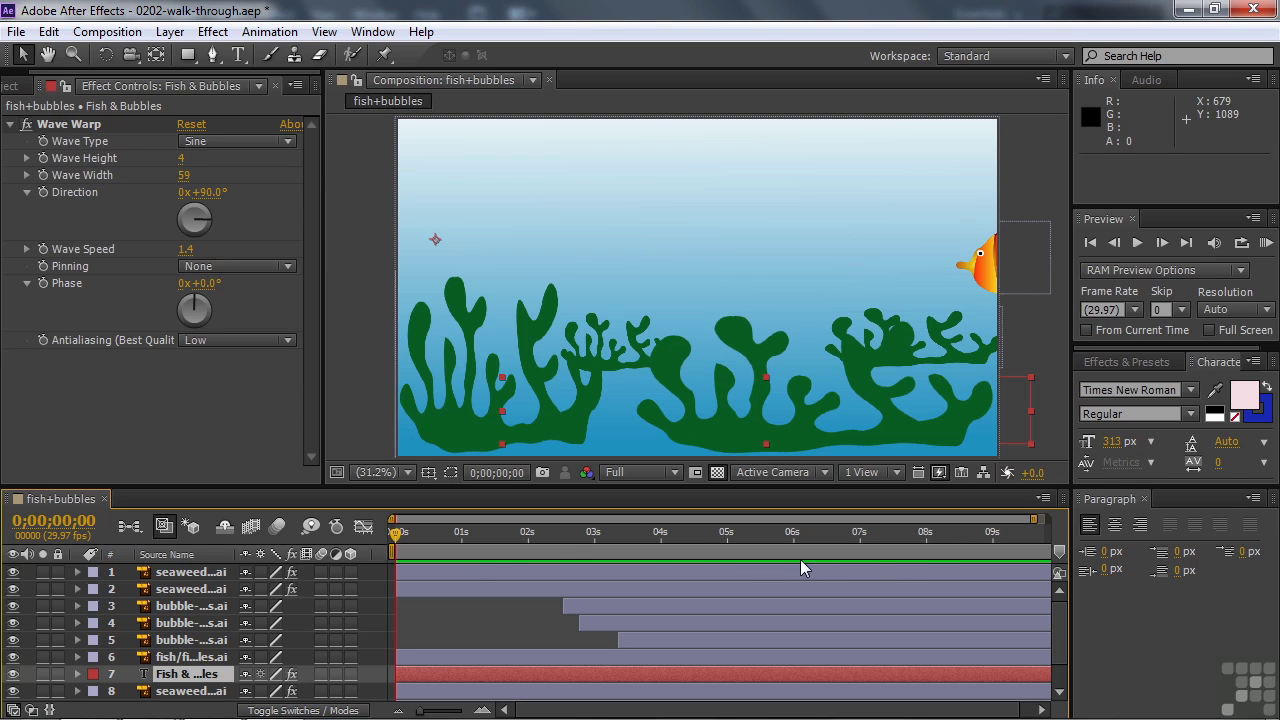
# Step: Deselect the text layer and preview the finished animation from the beginning, stopping at 0;00;02;26
pyautogui.click(438, 616)
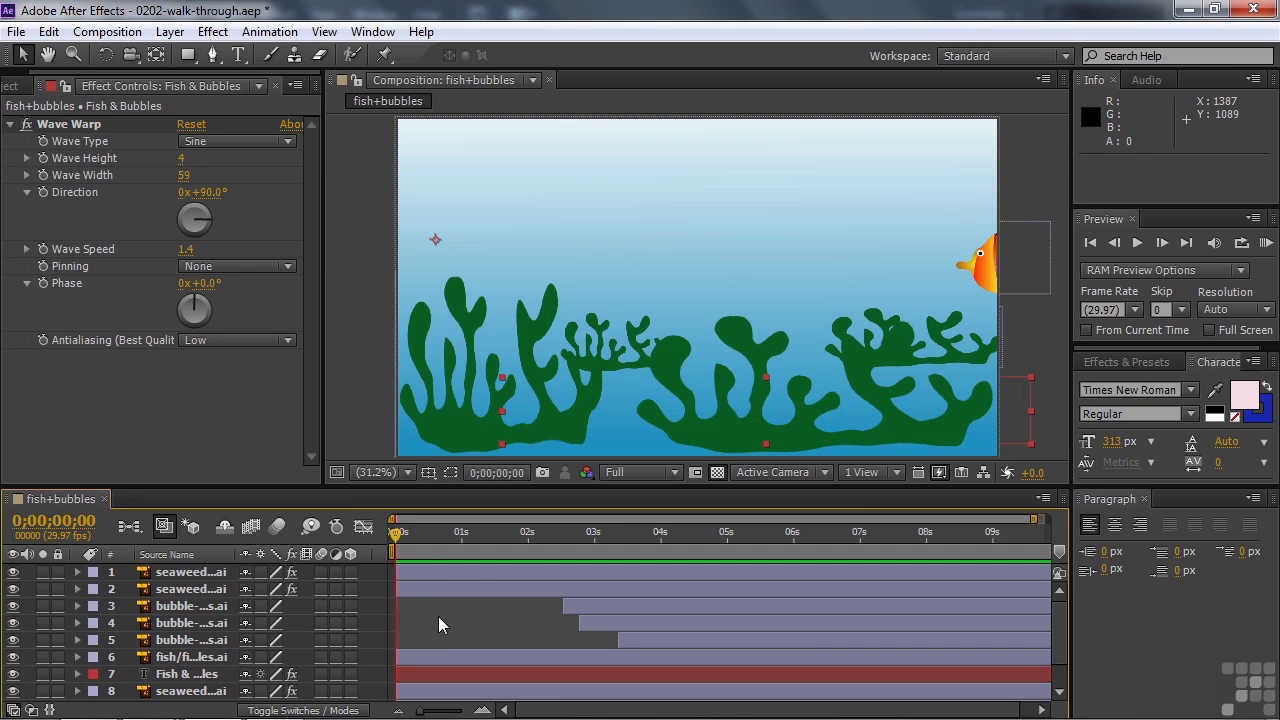
pyautogui.press('space')
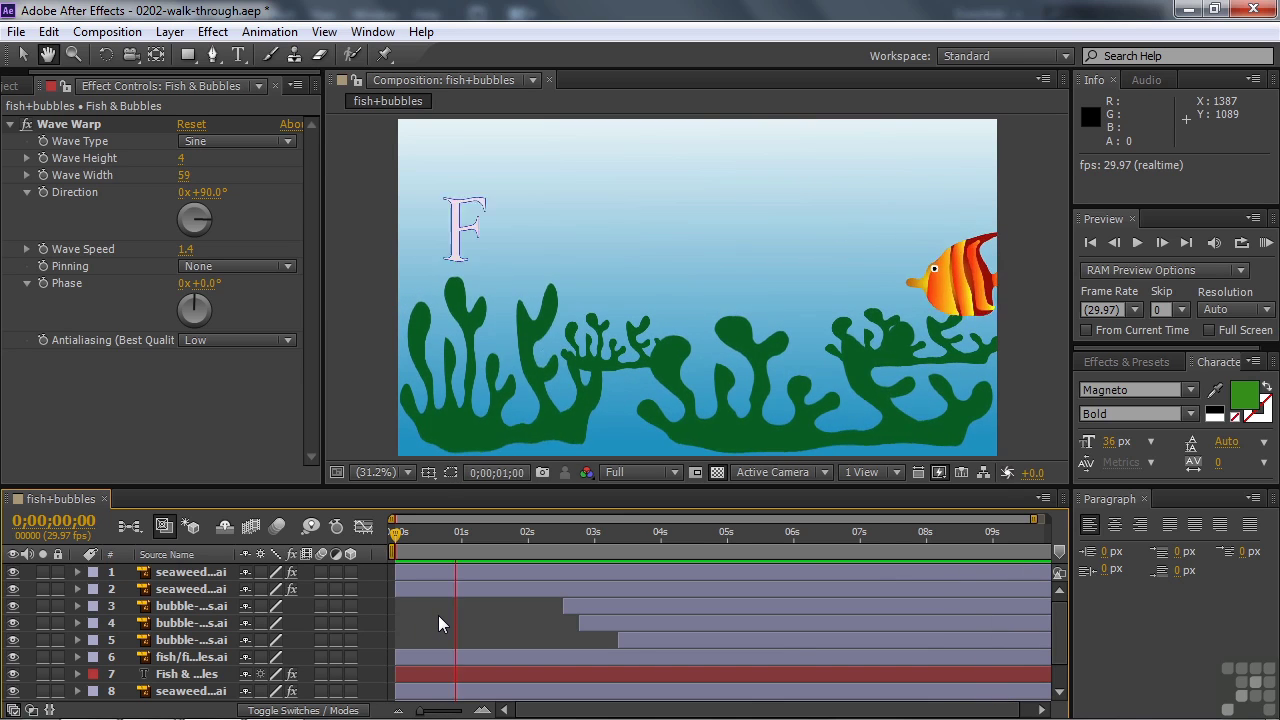
pyautogui.press('space')
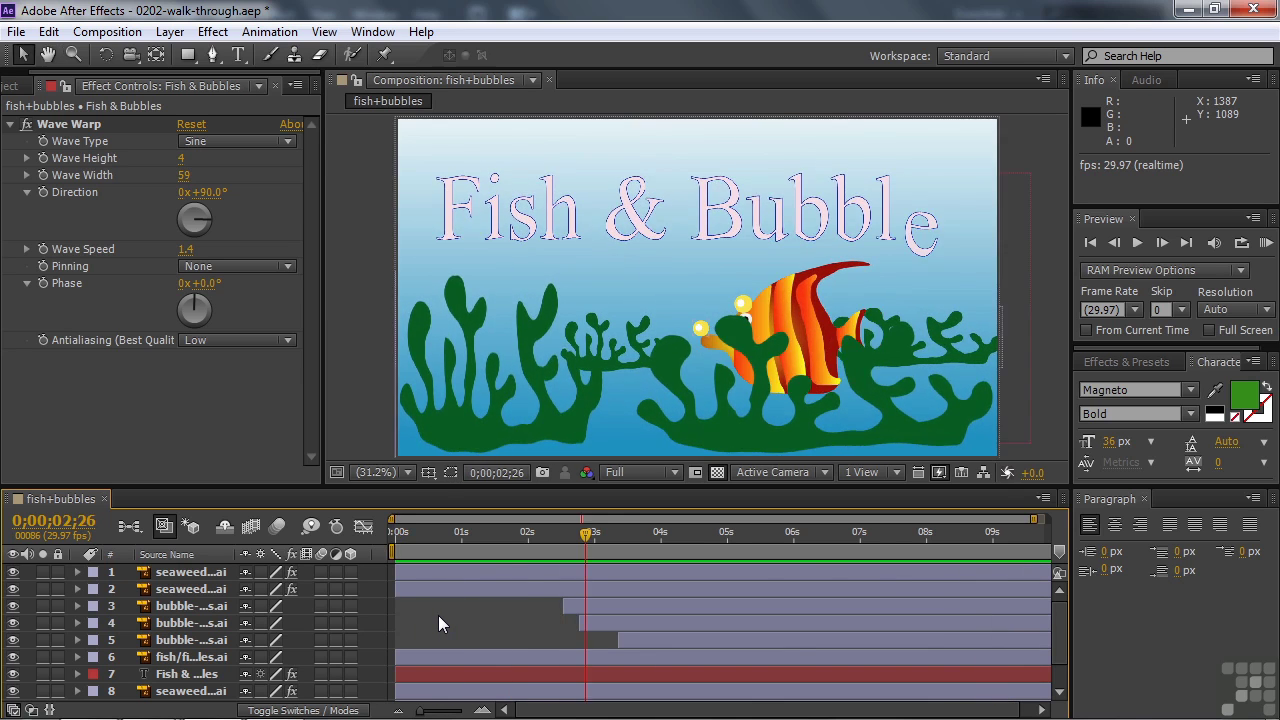